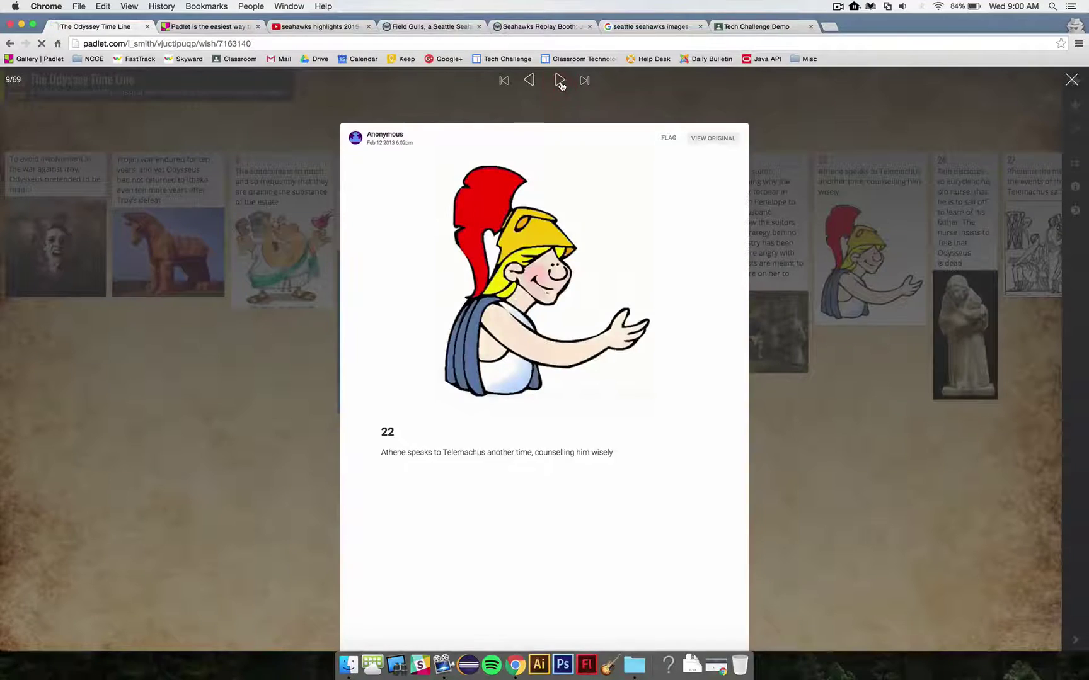
Step: Close the enlarged Odyssey post slideshow
left_click(1070, 81)
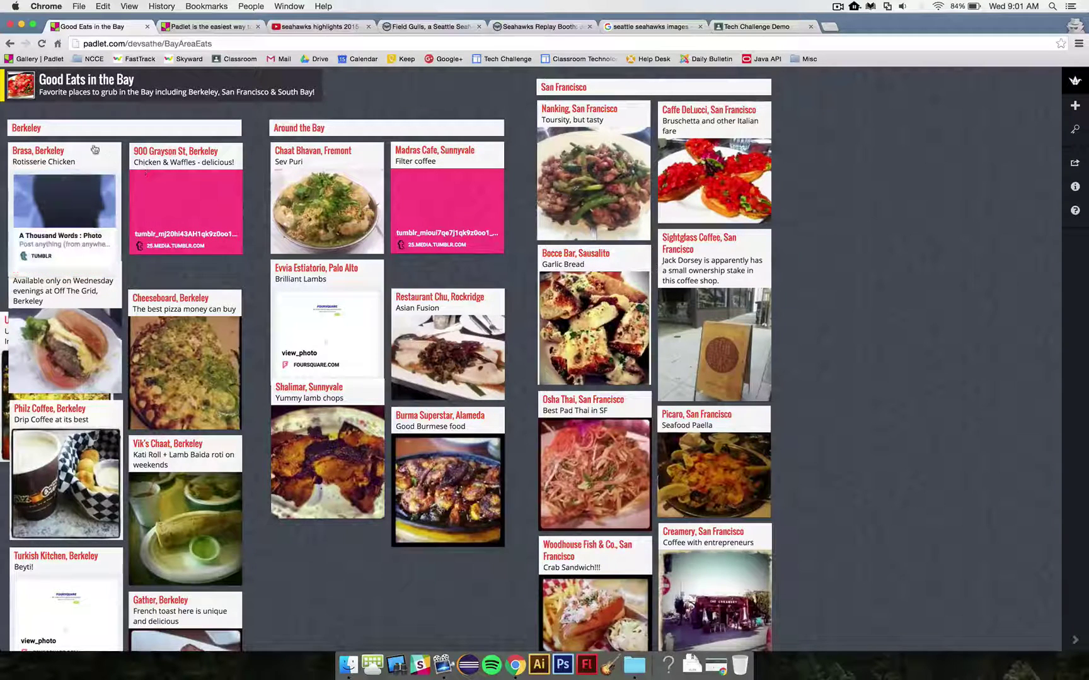
Step: Preview the Restaurant Chu post, scroll the Belgium wall, then close the PadCal tab
left_click(464, 350)
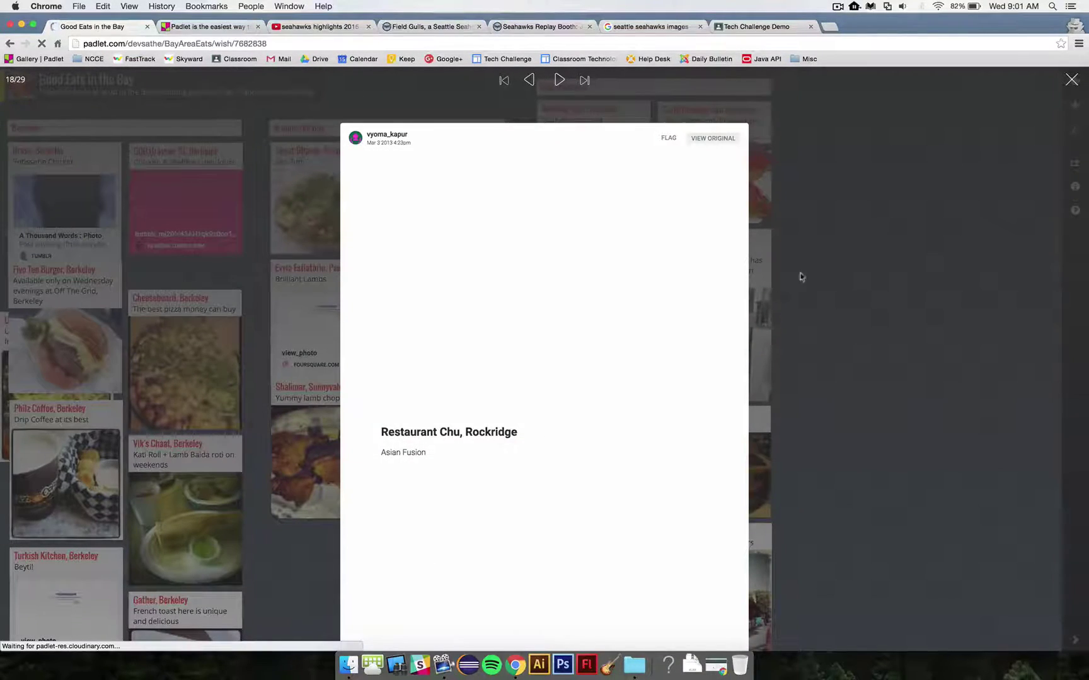
left_click(801, 277)
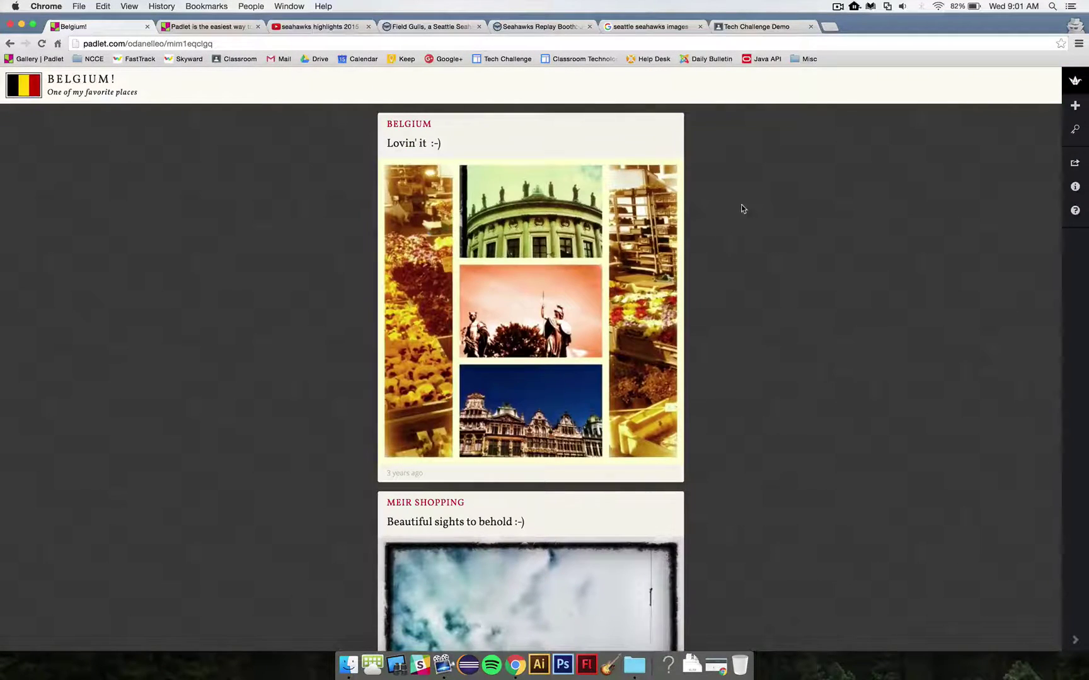
scroll(743, 209, "down", 15)
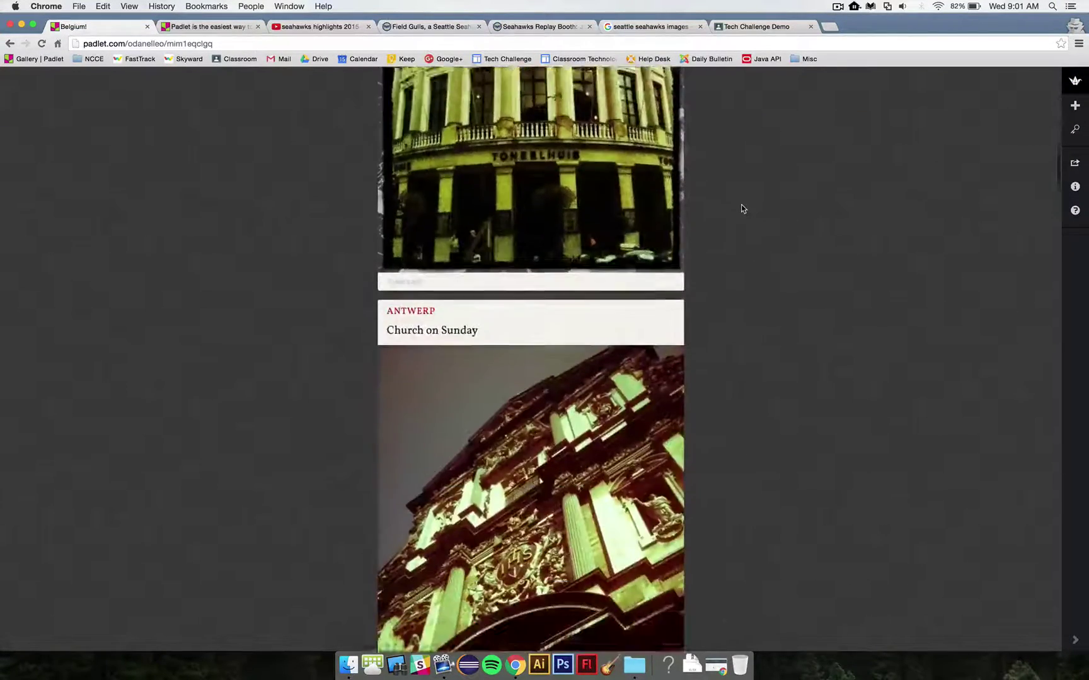
scroll(740, 208, "down", 10)
scroll(741, 209, "up", 3)
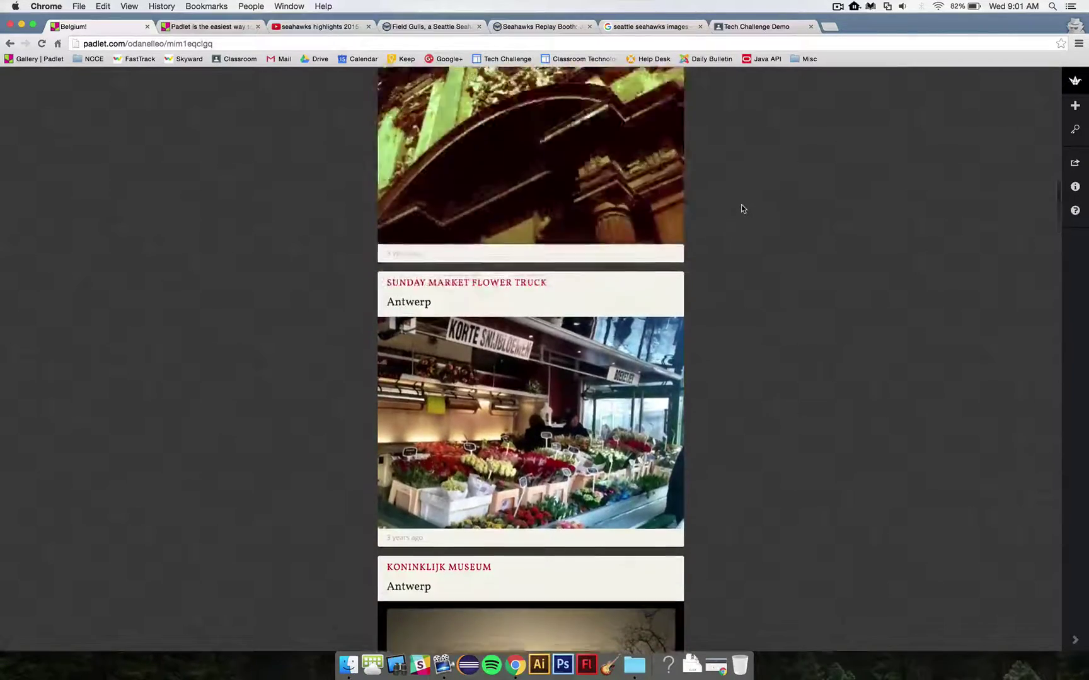
scroll(741, 209, "up", 15)
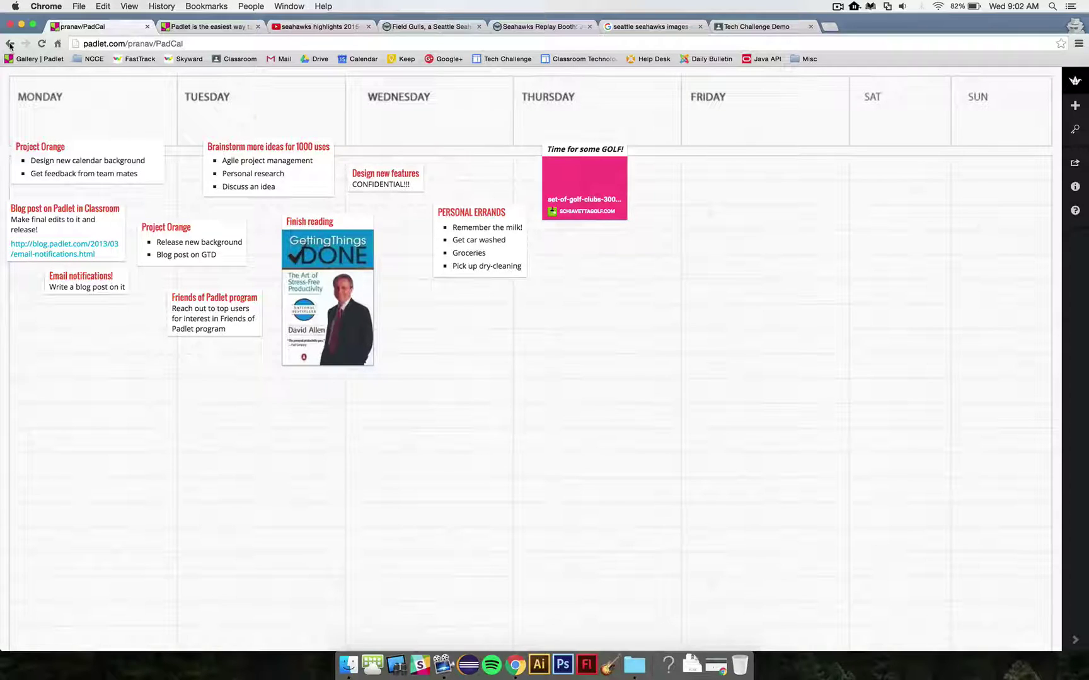
key("super+w")
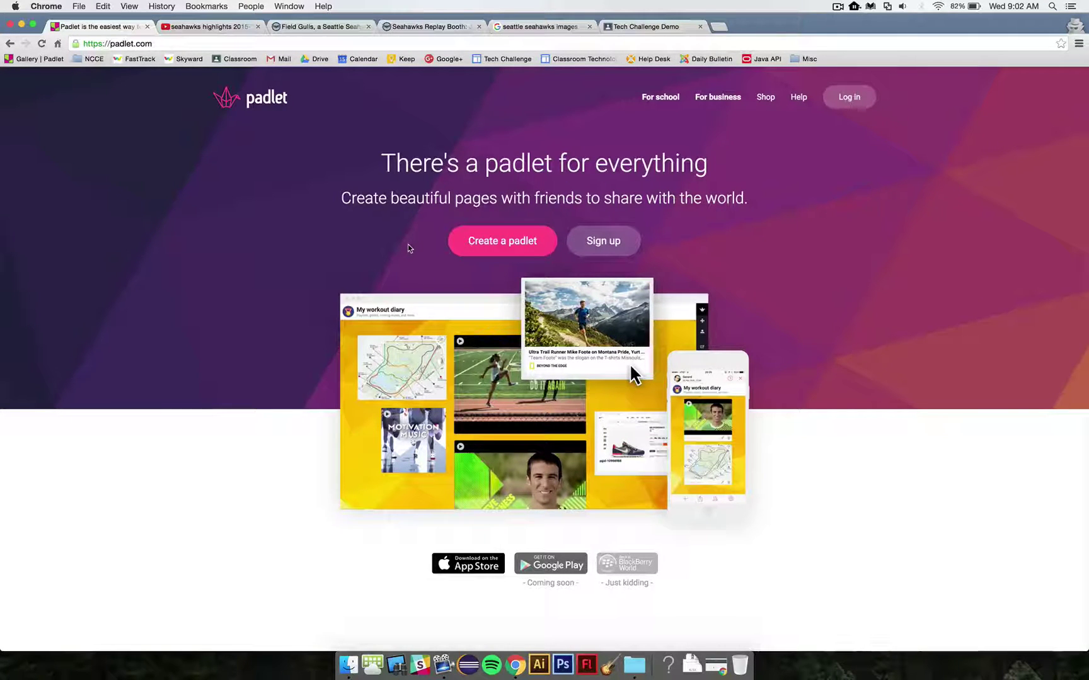
Step: Create a padlet titled 'My Examle Padlet', described 'Some descriptive words go here.', with a soccer-player portrait
left_click(492, 245)
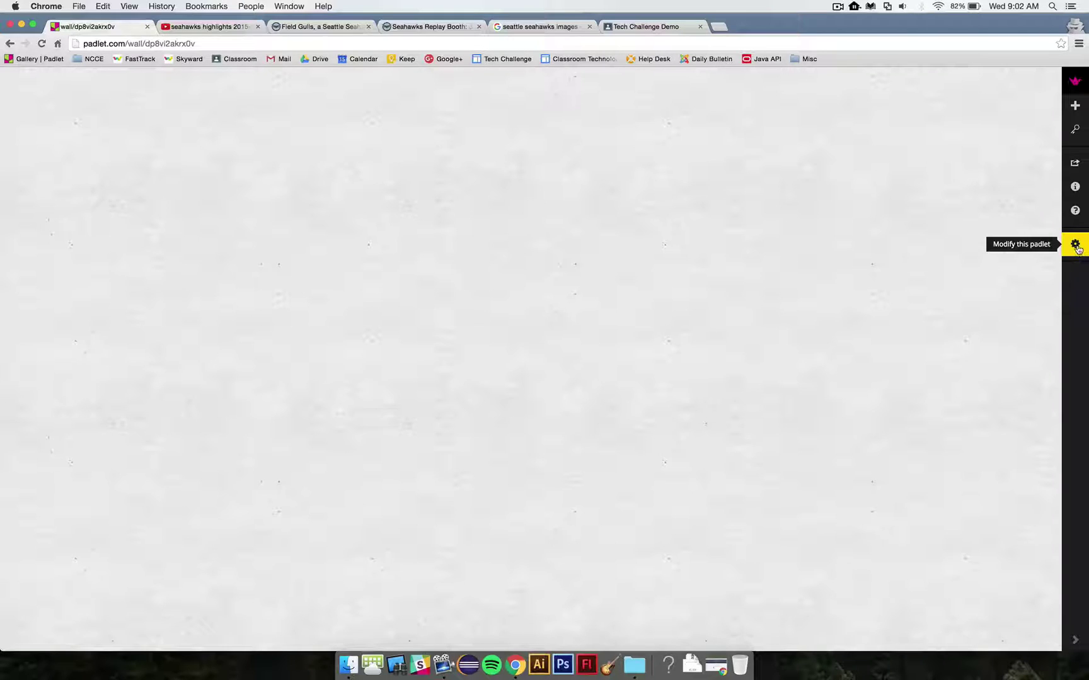
left_click(1076, 246)
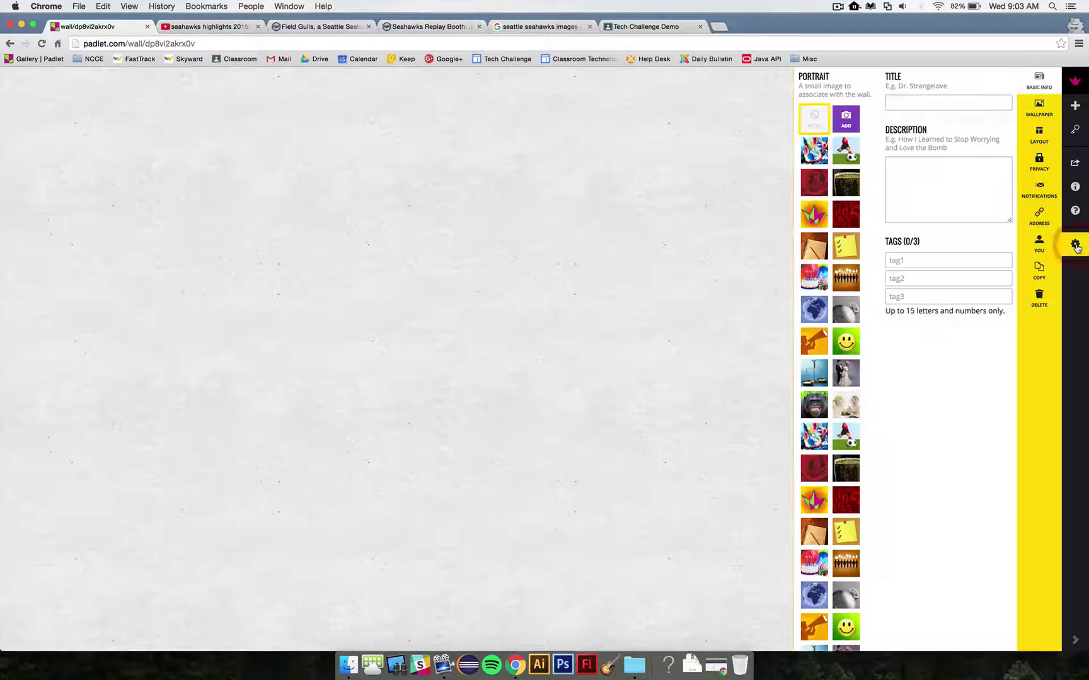
left_click(1040, 82)
left_click(905, 103)
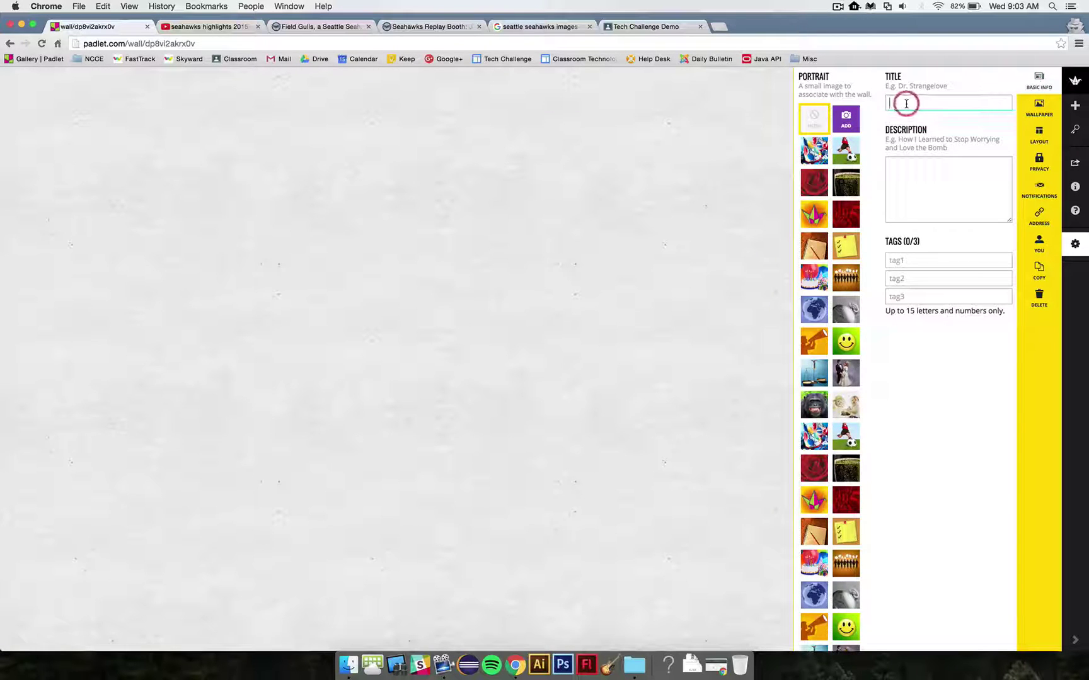
type("My Examle ")
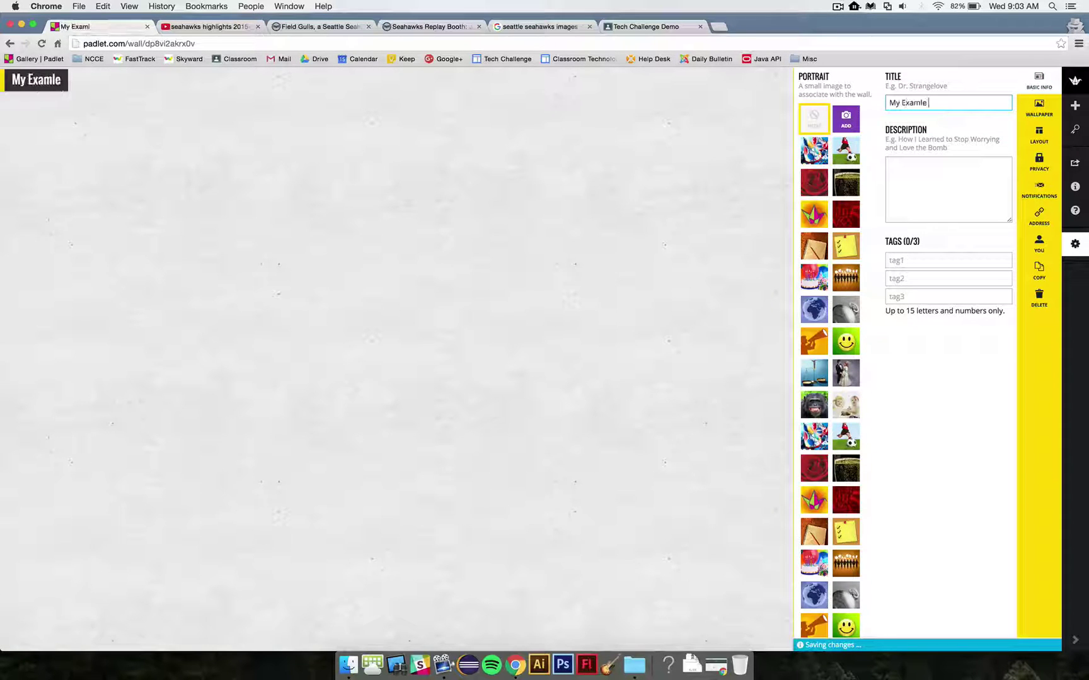
type("Padlet")
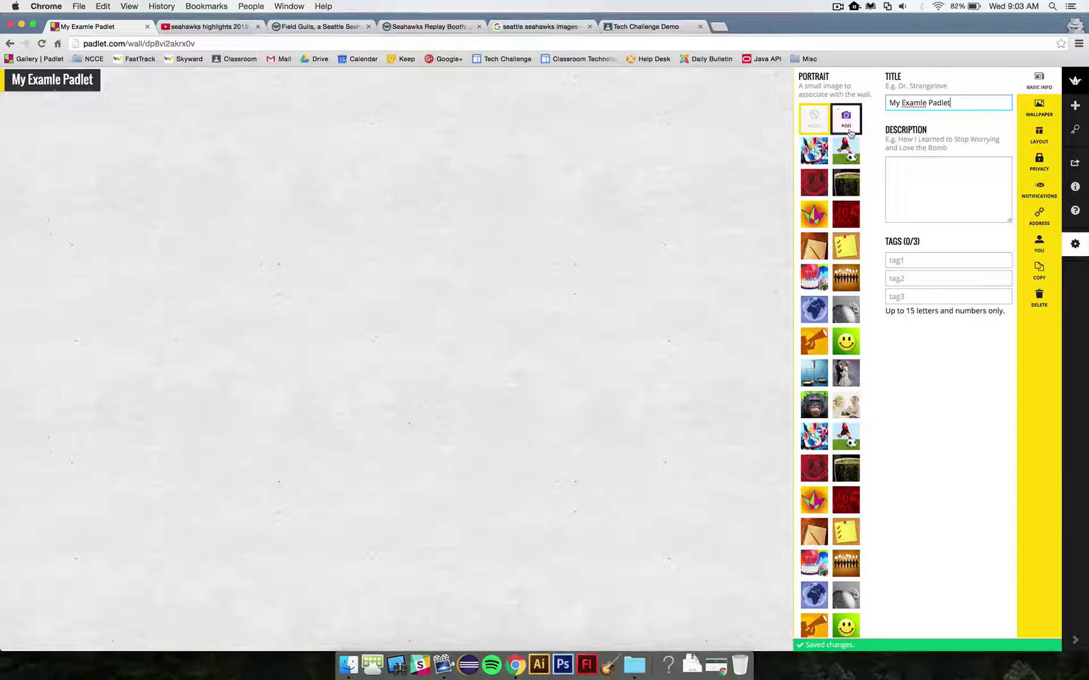
key("Tab")
type("Some descriptive words go here.")
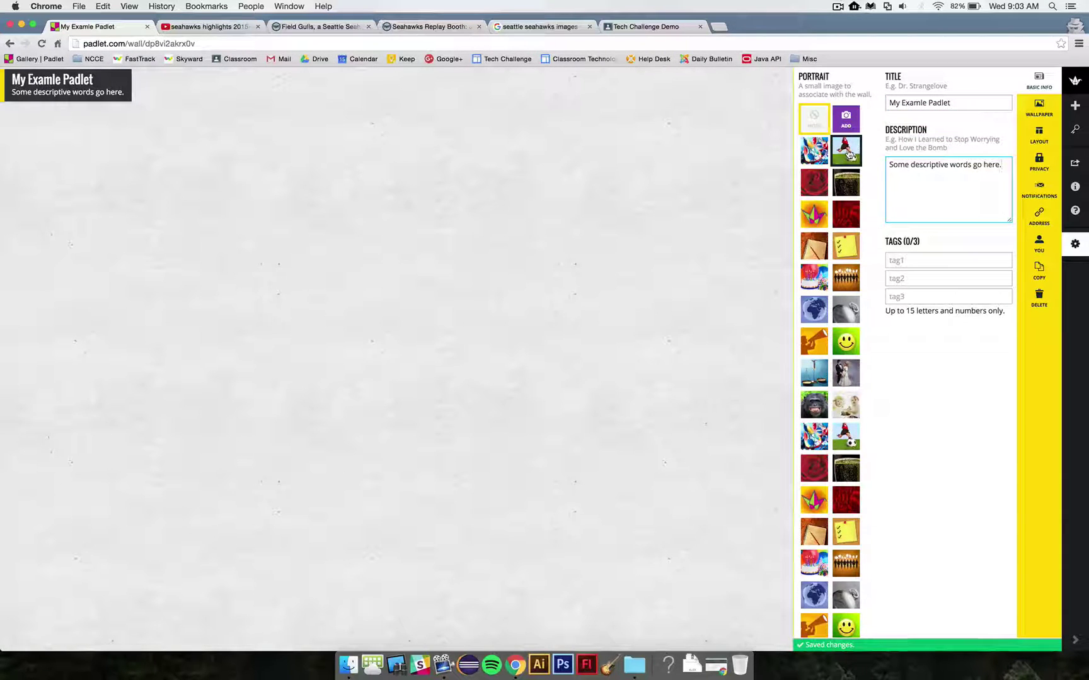
left_click(847, 152)
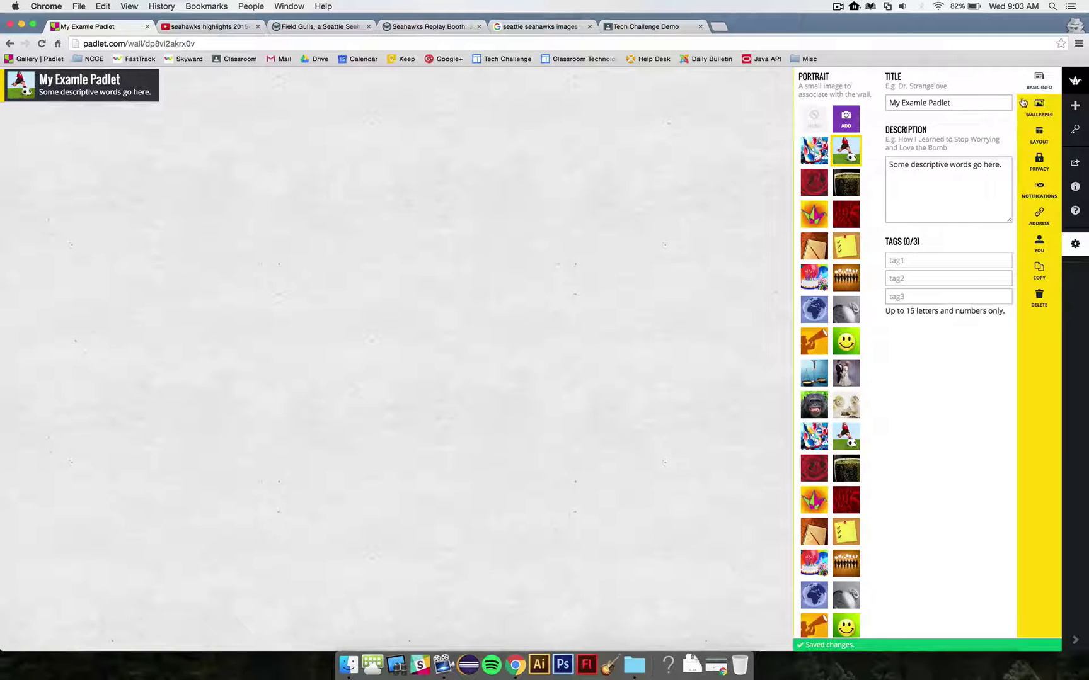
left_click(1040, 111)
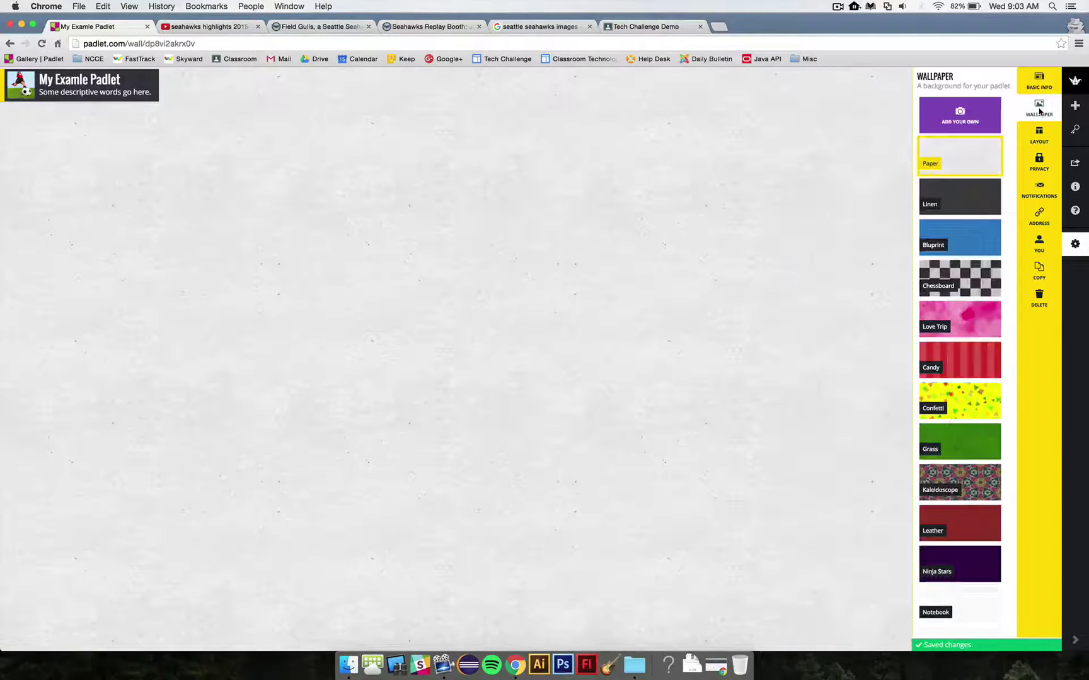
Step: Apply the Linen wallpaper, compare Stream and Grid layouts, and settle on Freeform
left_click(952, 200)
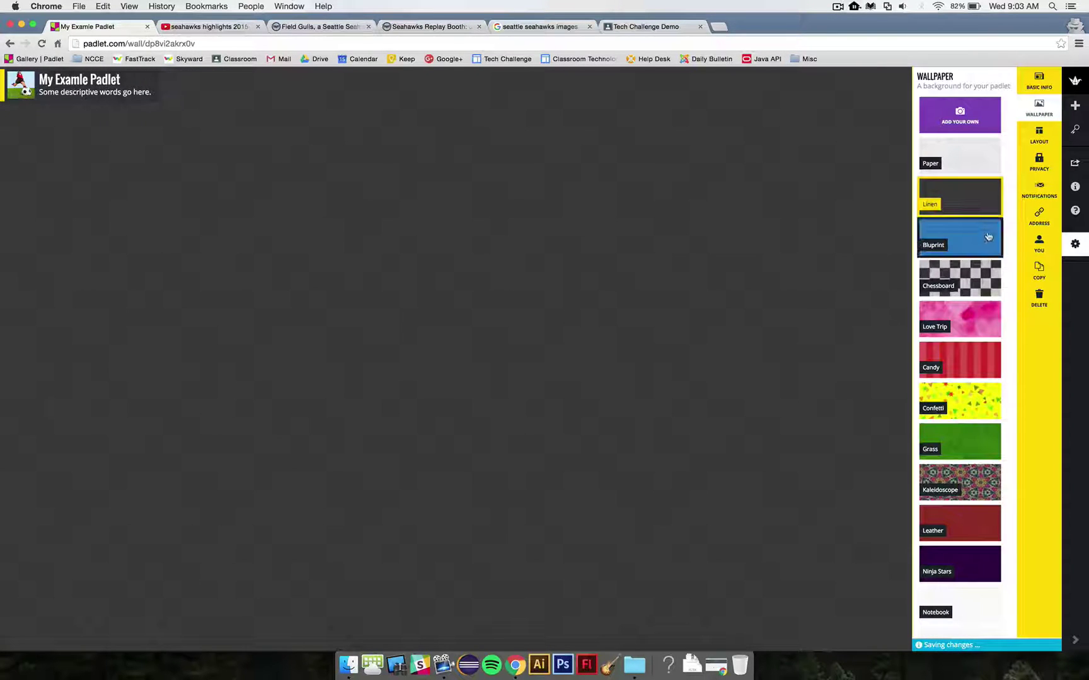
left_click(1039, 133)
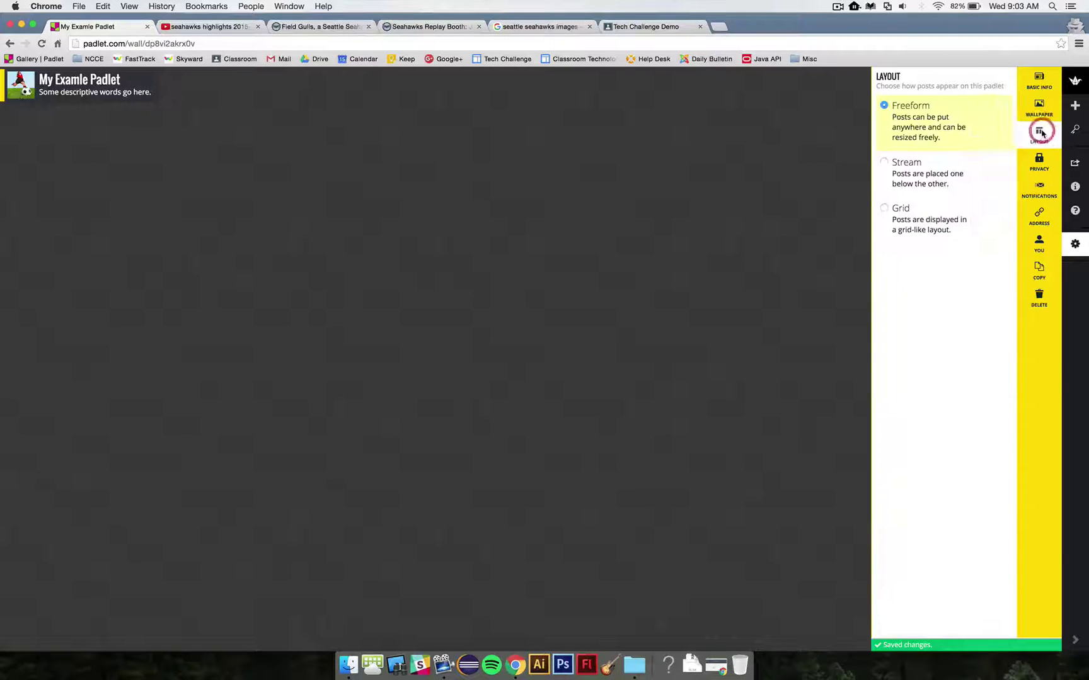
left_click(885, 107)
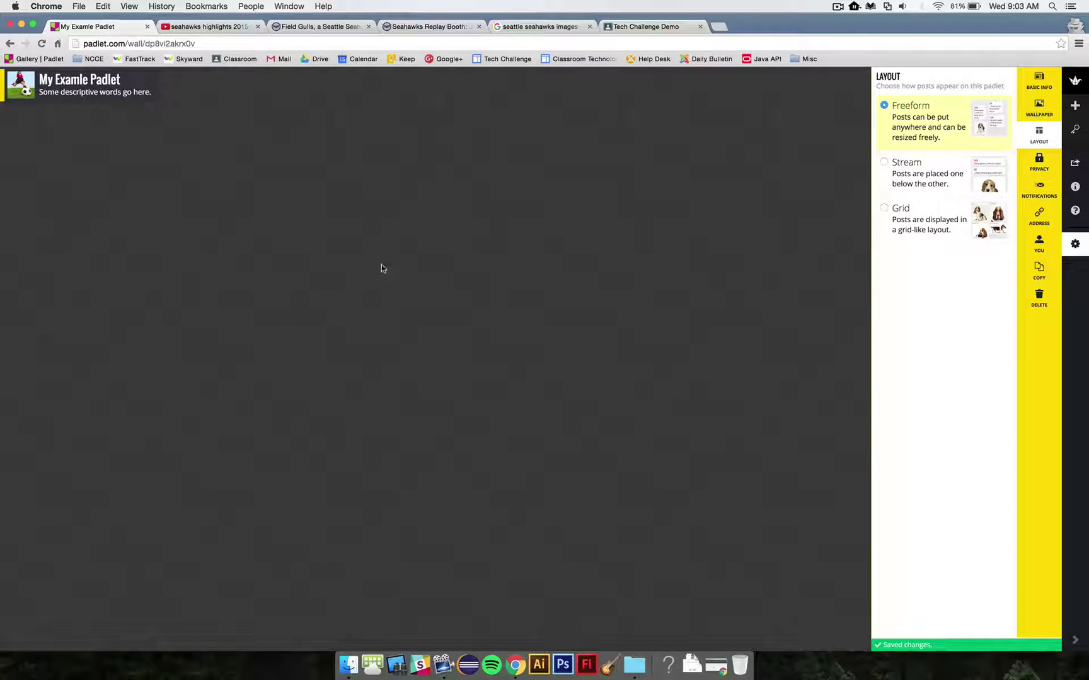
left_click(886, 165)
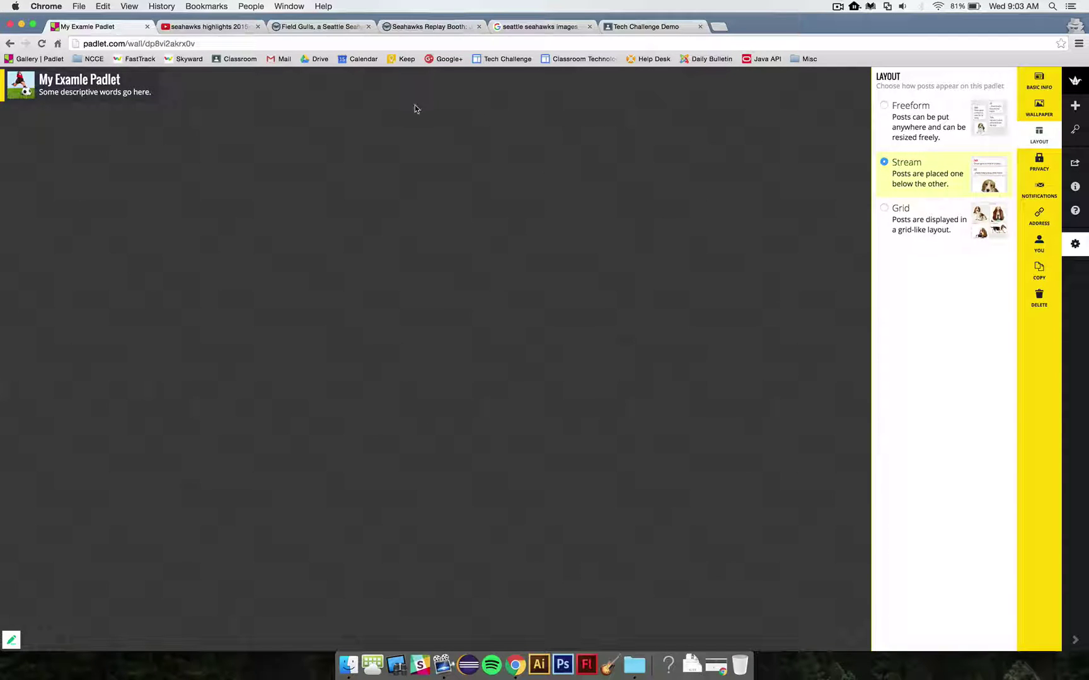
left_click(885, 208)
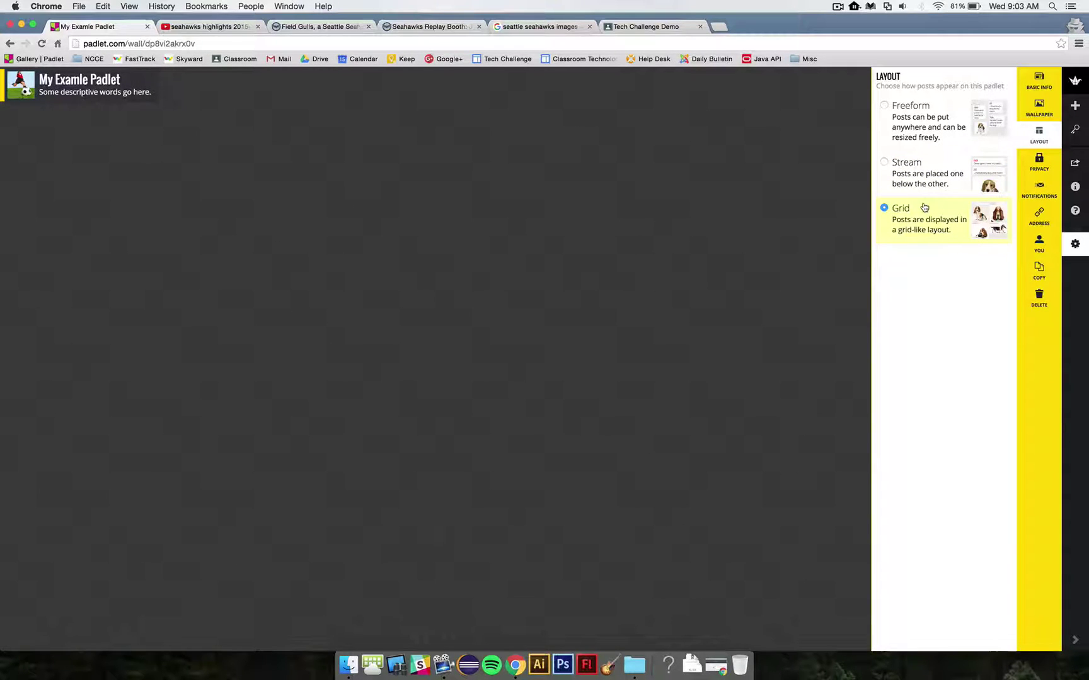
left_click(885, 106)
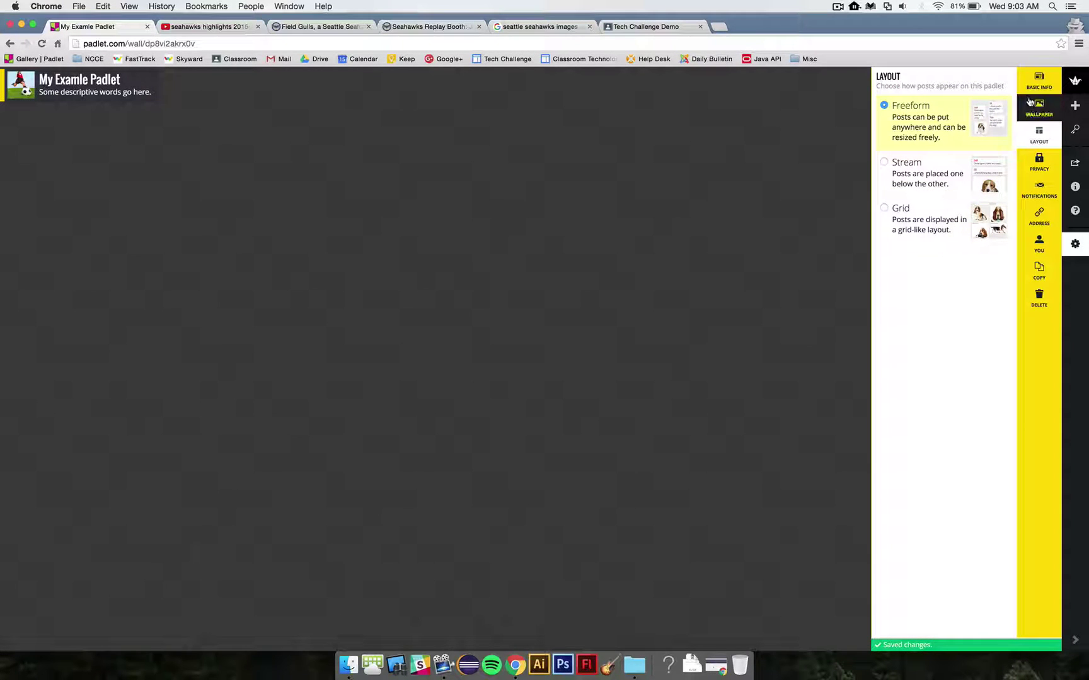
left_click(795, 139)
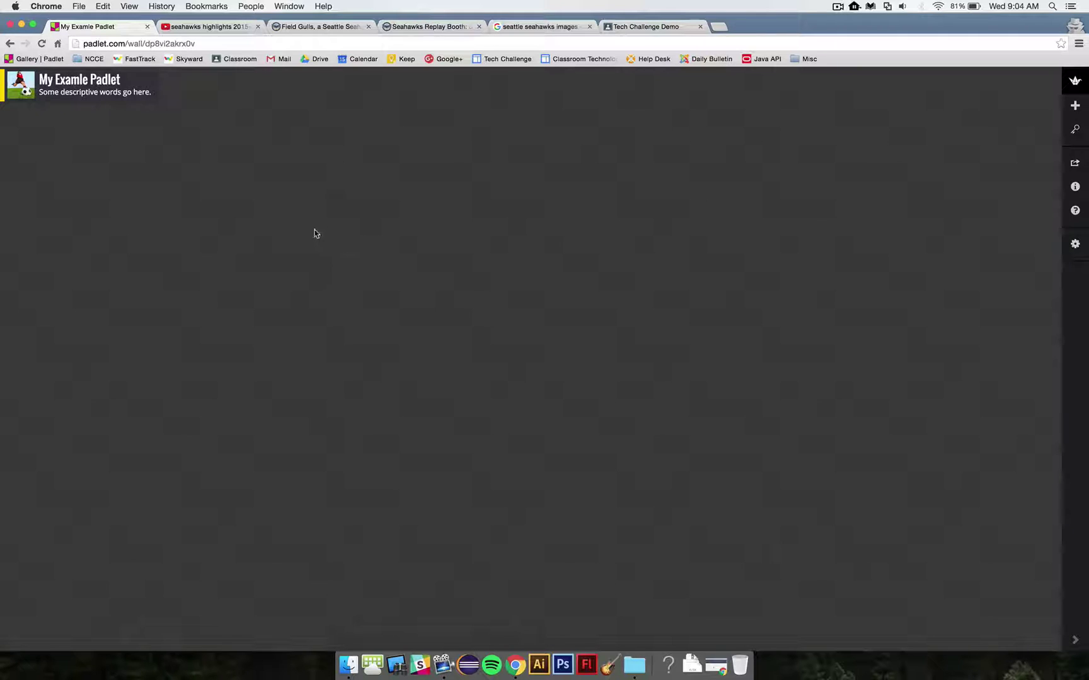
Step: Add a post titled 'My First Post' with lines Item 1, Item 2 and 'Some more information here...'
double_click(402, 247)
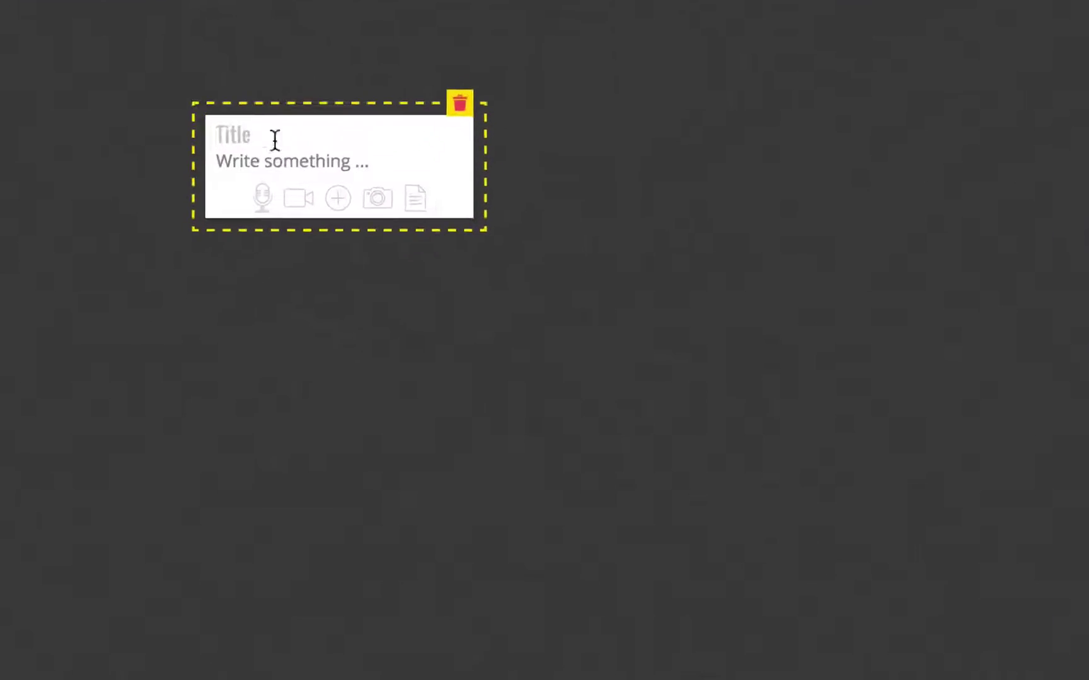
left_click(228, 117)
type("My F")
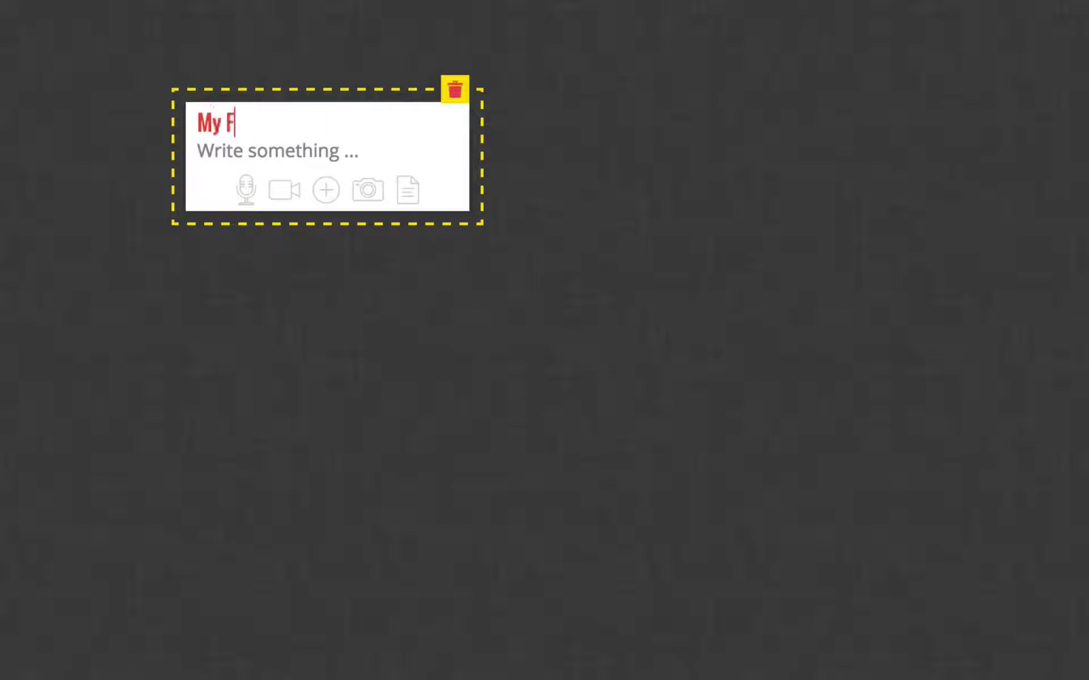
type("irst Post")
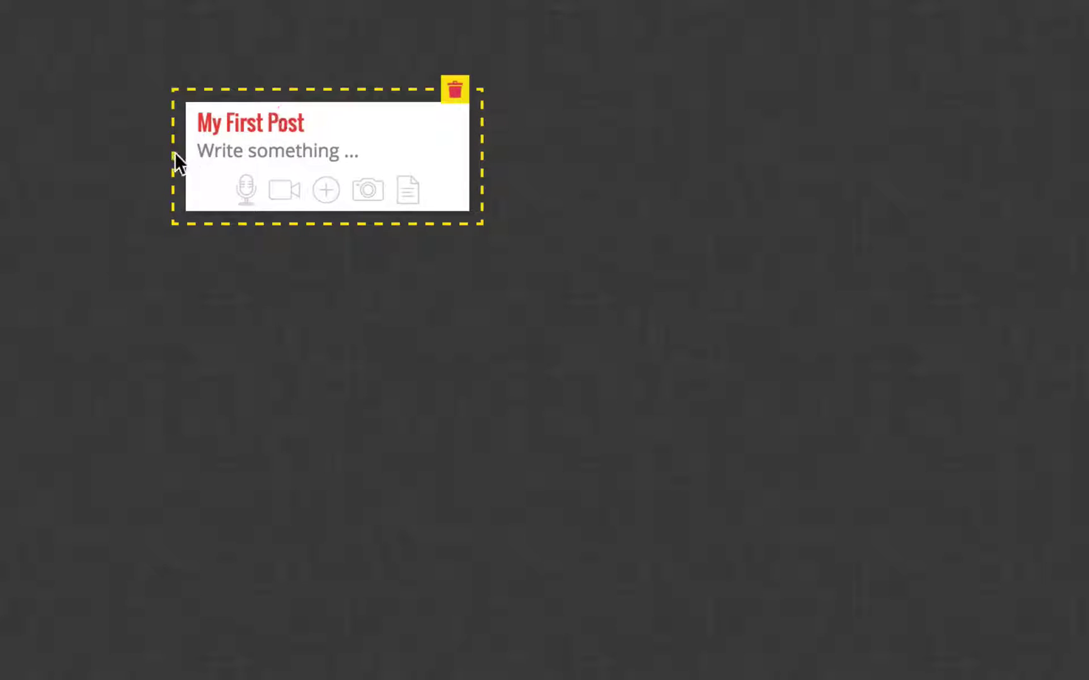
left_click(228, 148)
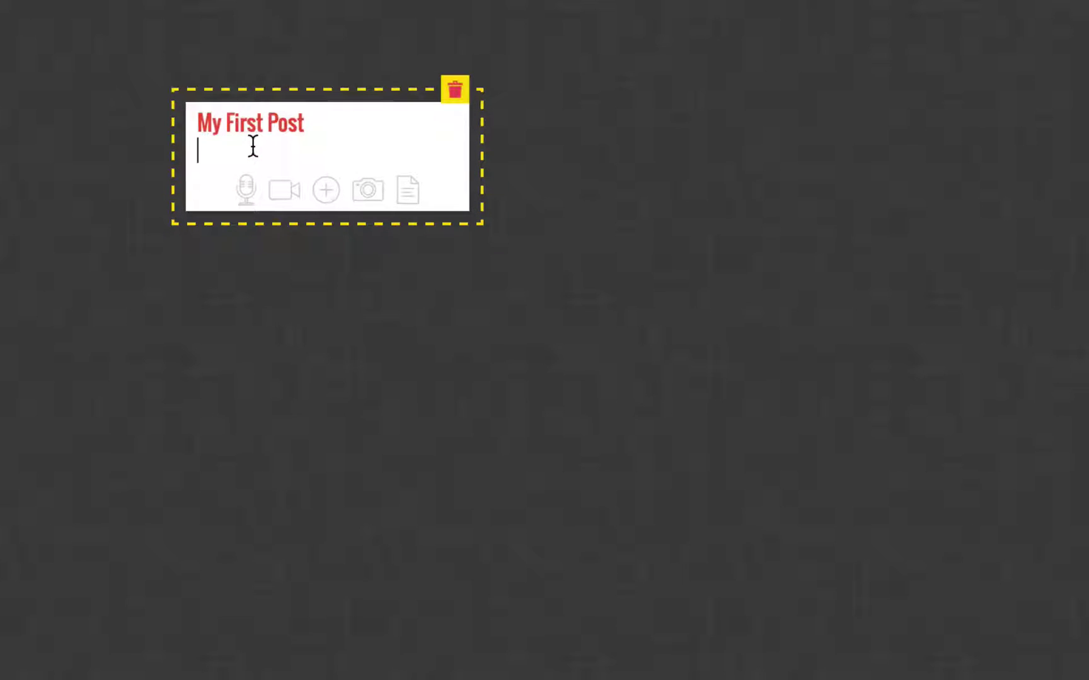
type("Item 1")
key("Return")
type("Item 2")
key("Return")
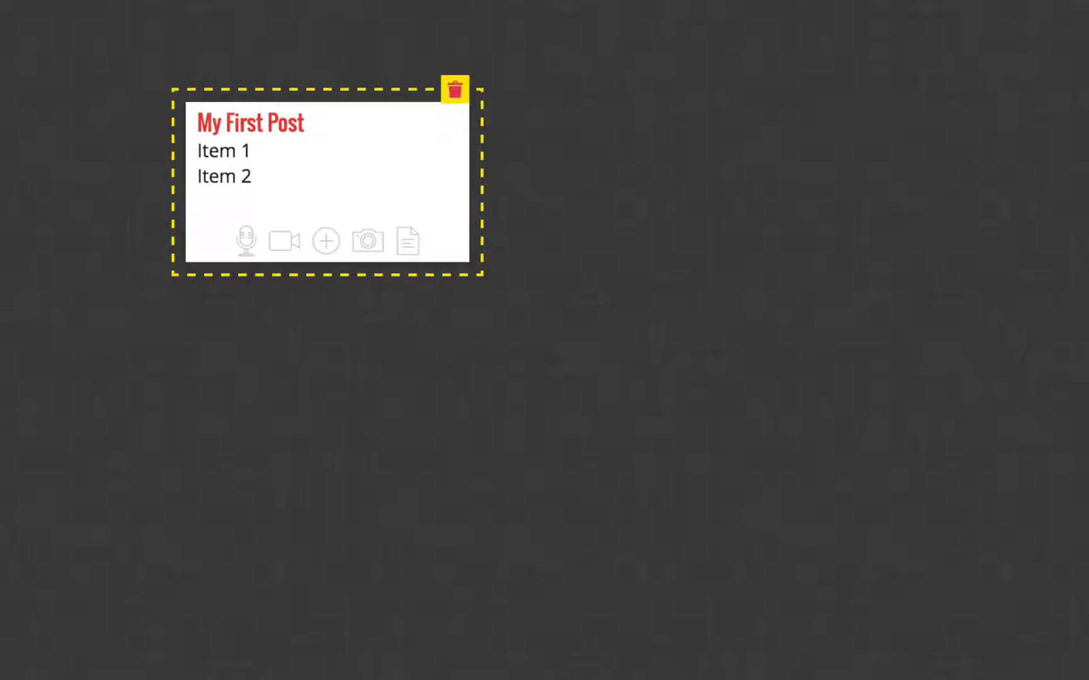
type("Some more informa")
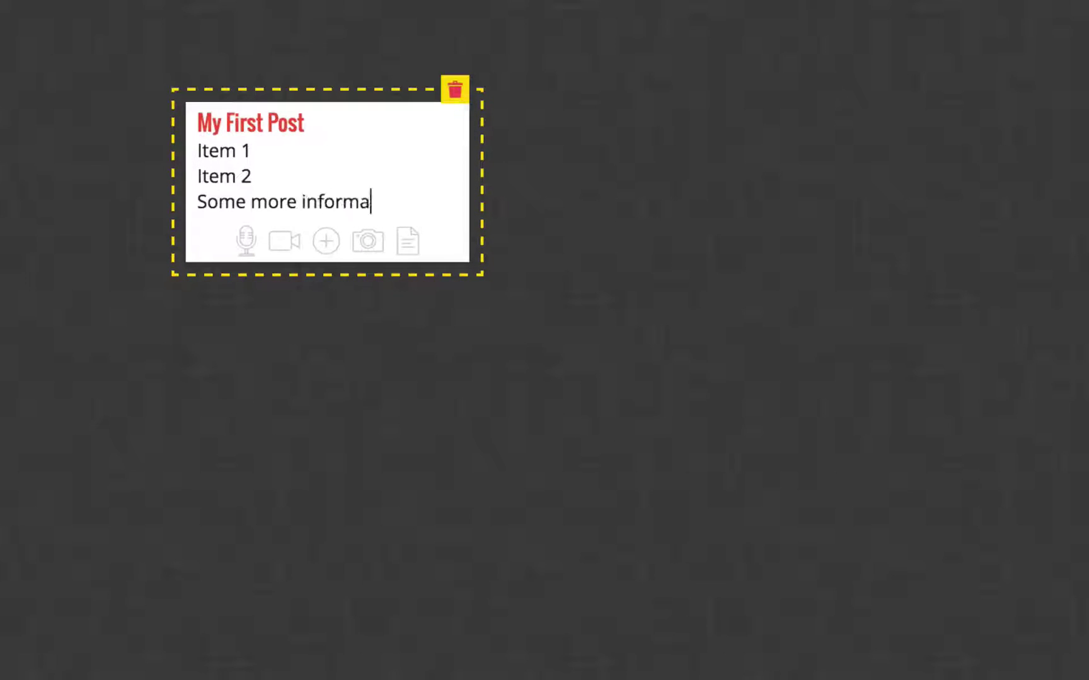
type("tion here...")
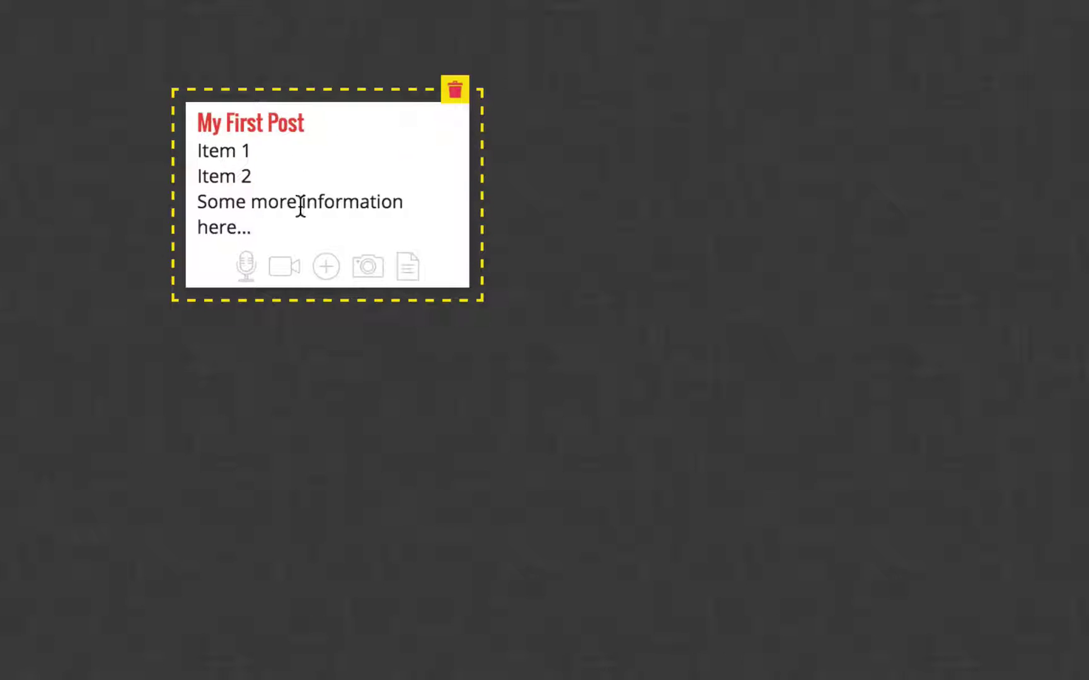
Step: Bullet the Item 1 and Item 2 lines and make the word 'more' bold
left_click_drag(200, 152, 263, 167)
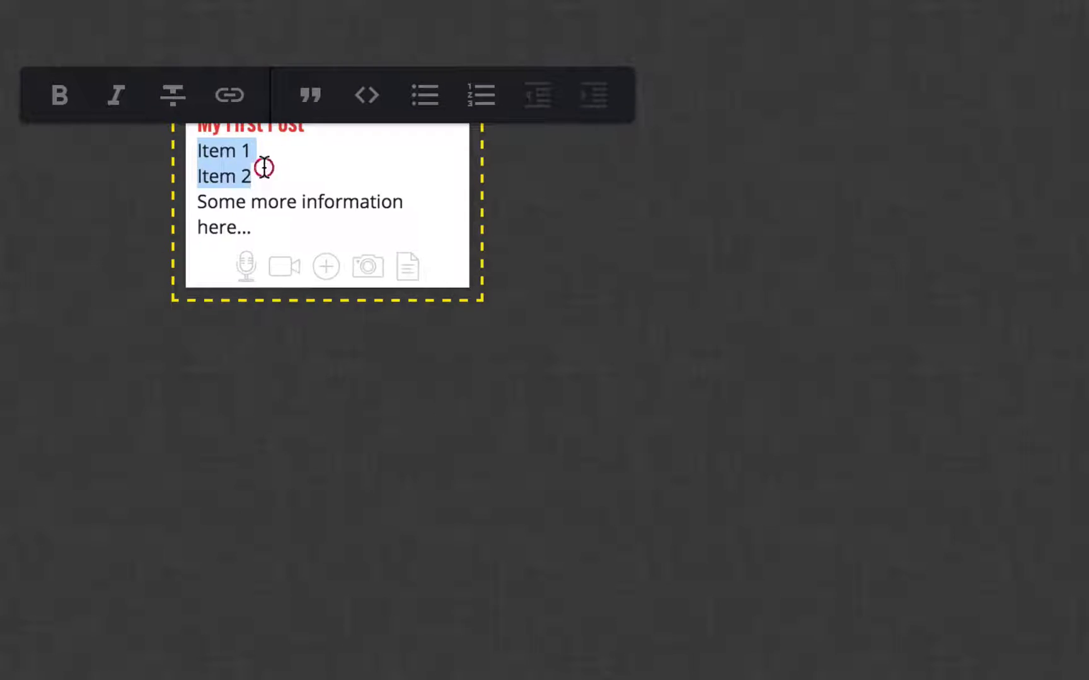
left_click(424, 96)
left_click(264, 234)
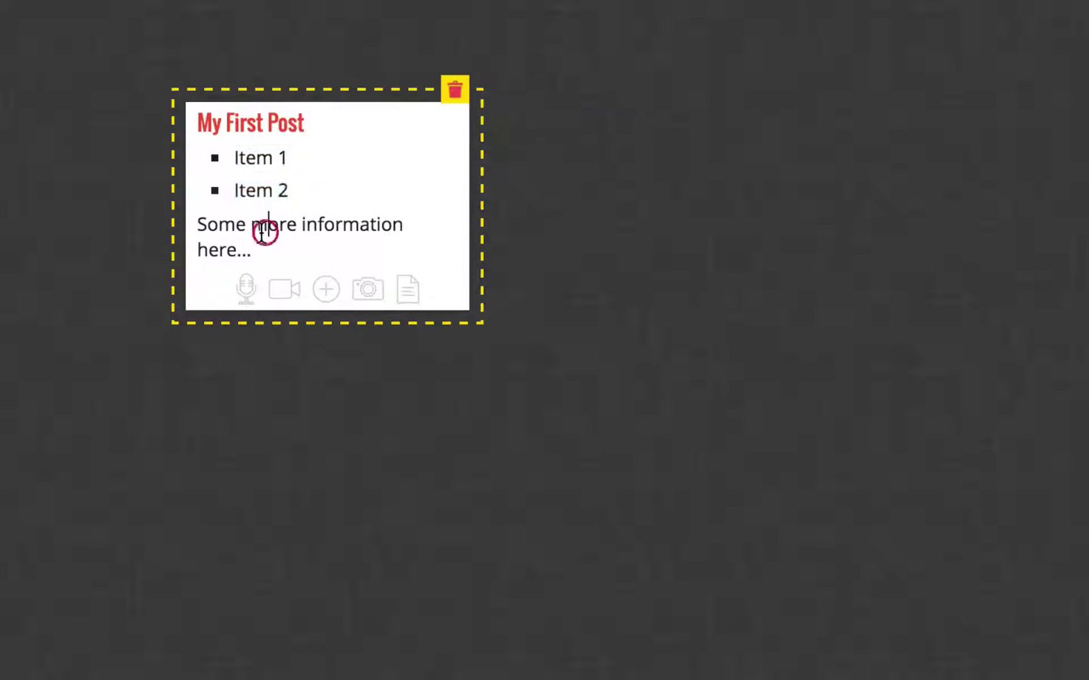
double_click(258, 234)
left_click(9, 169)
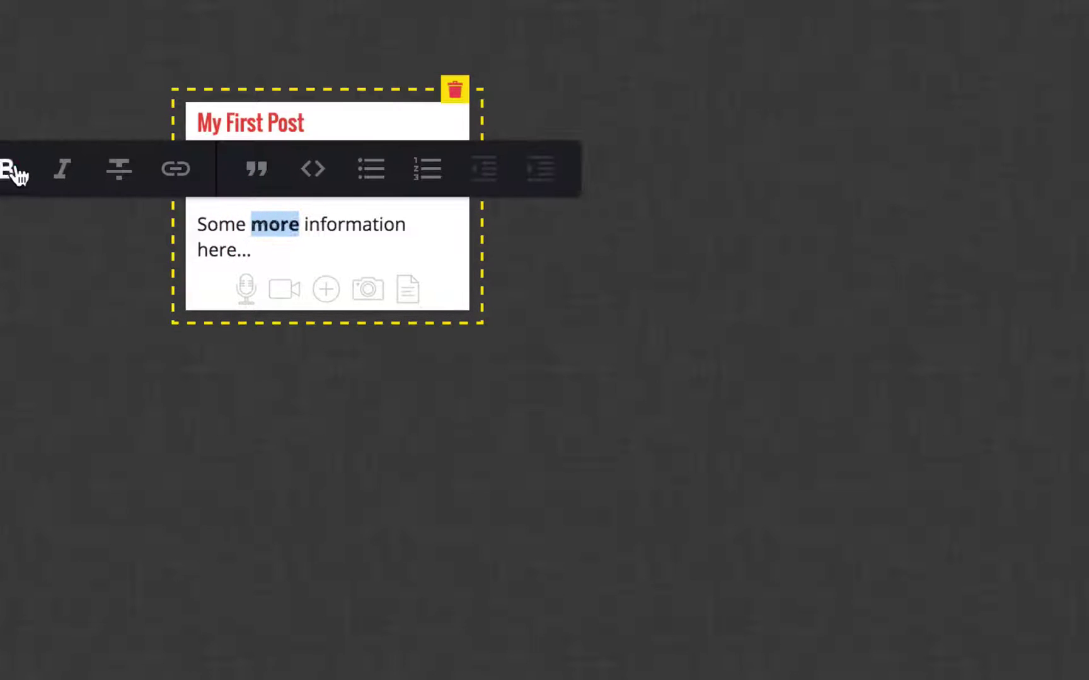
left_click(253, 251)
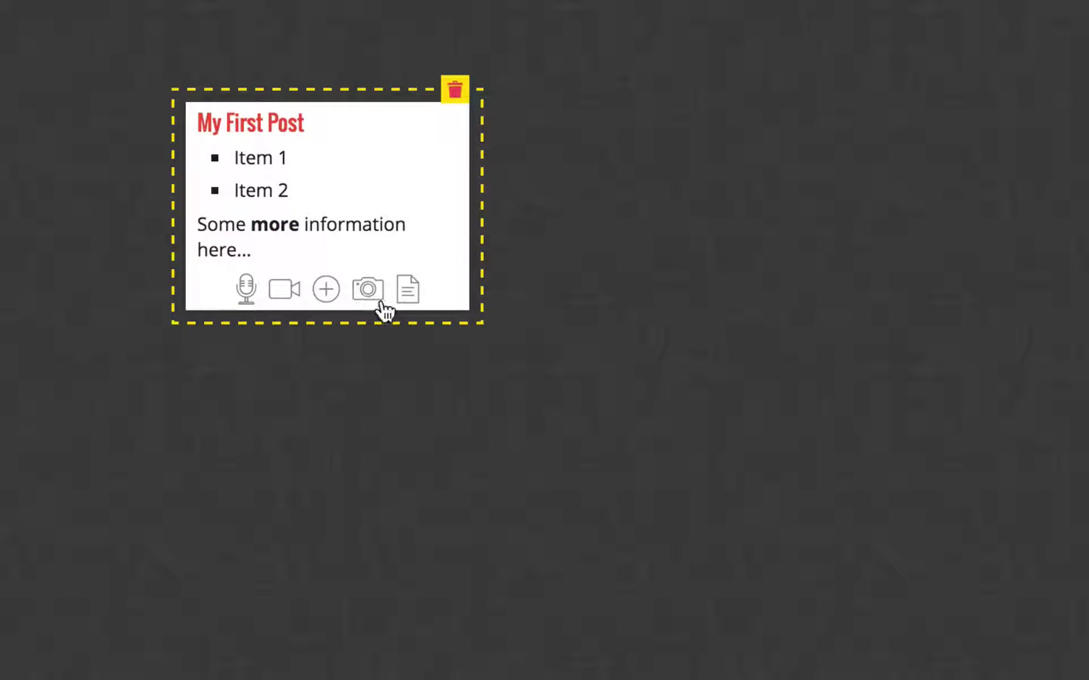
left_click(336, 288)
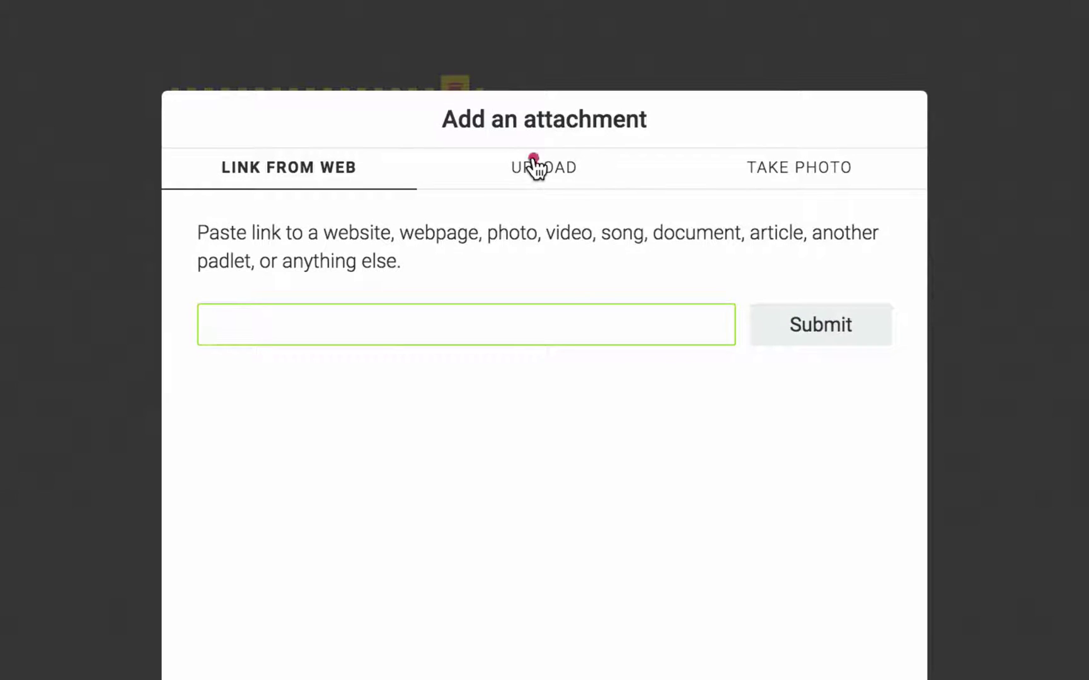
left_click(535, 165)
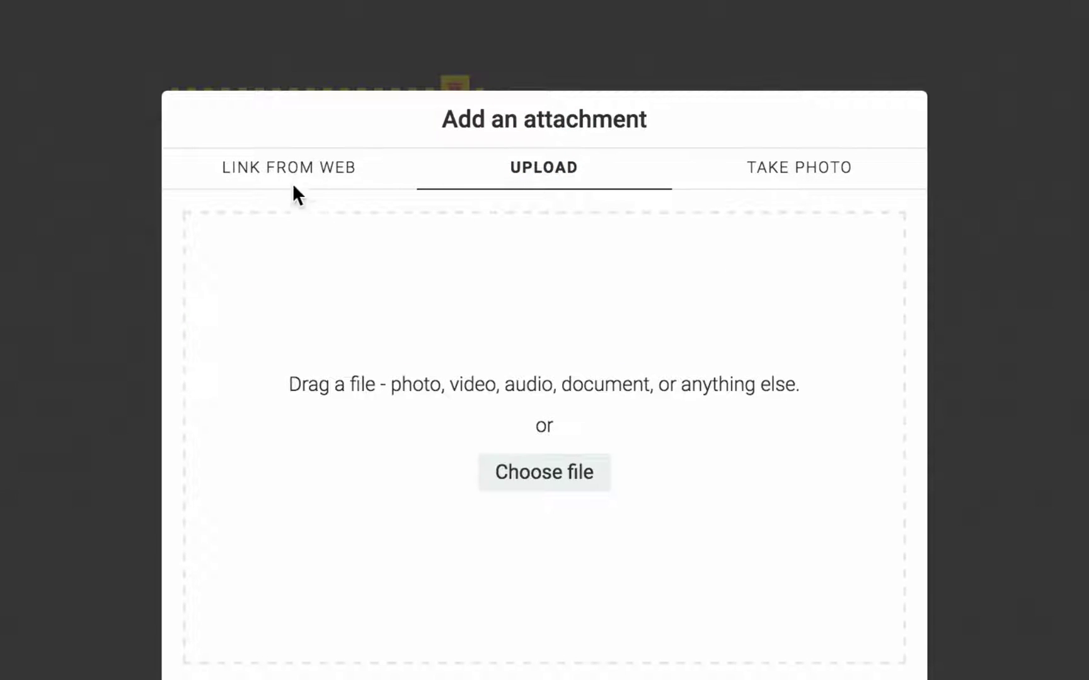
left_click(273, 175)
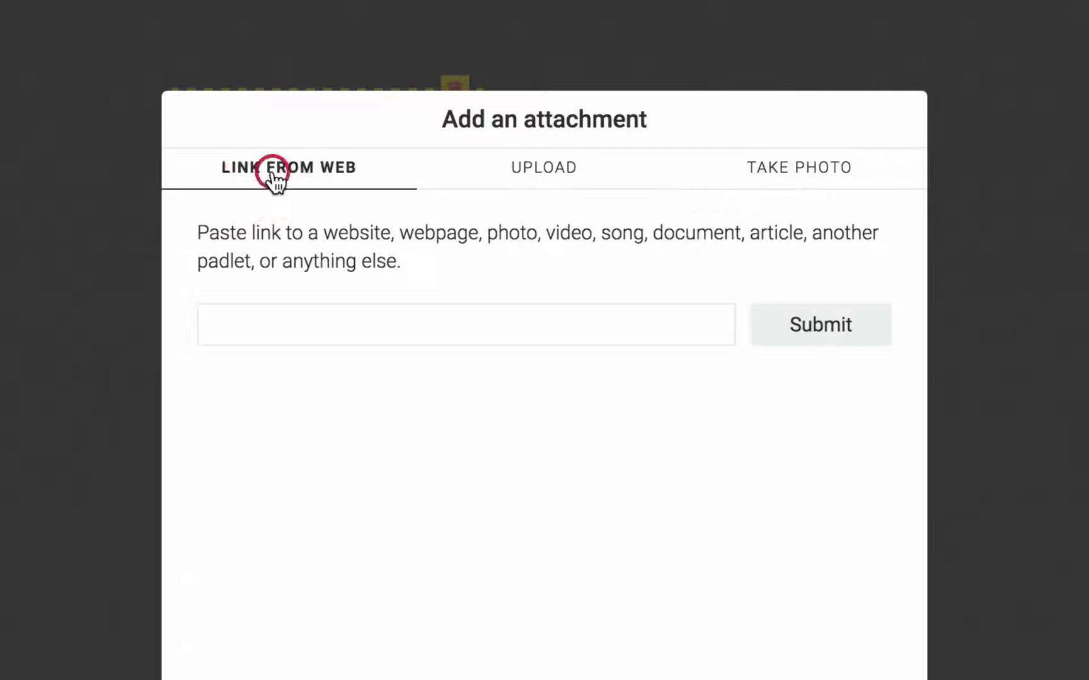
left_click(264, 325)
type("http://shsweb.stanford.edu")
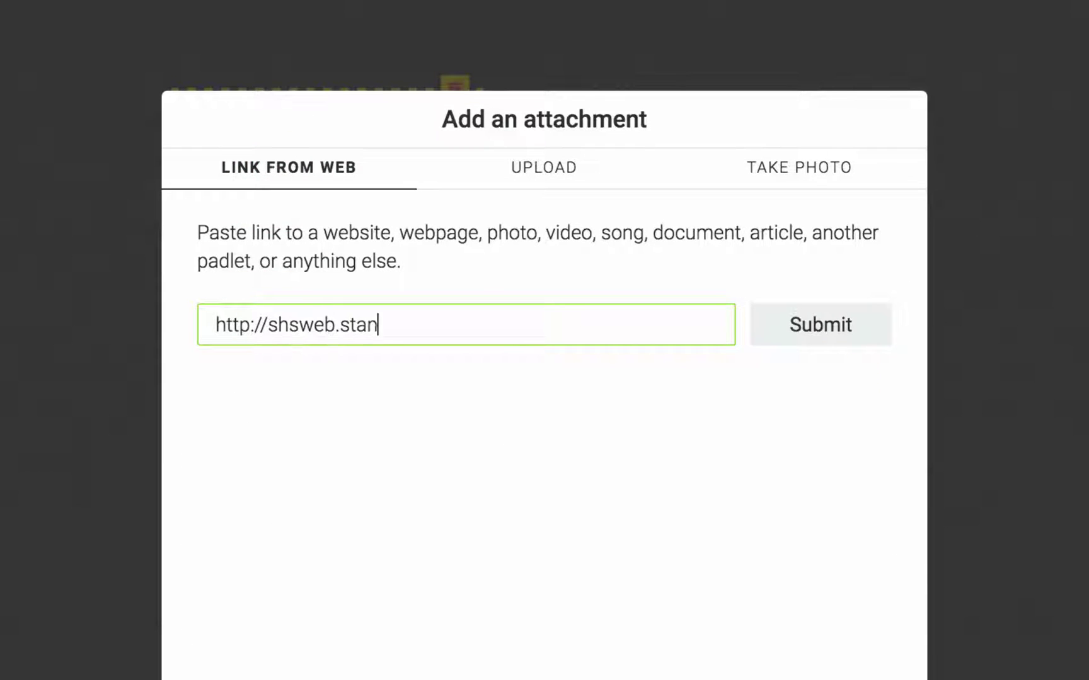
key("Return")
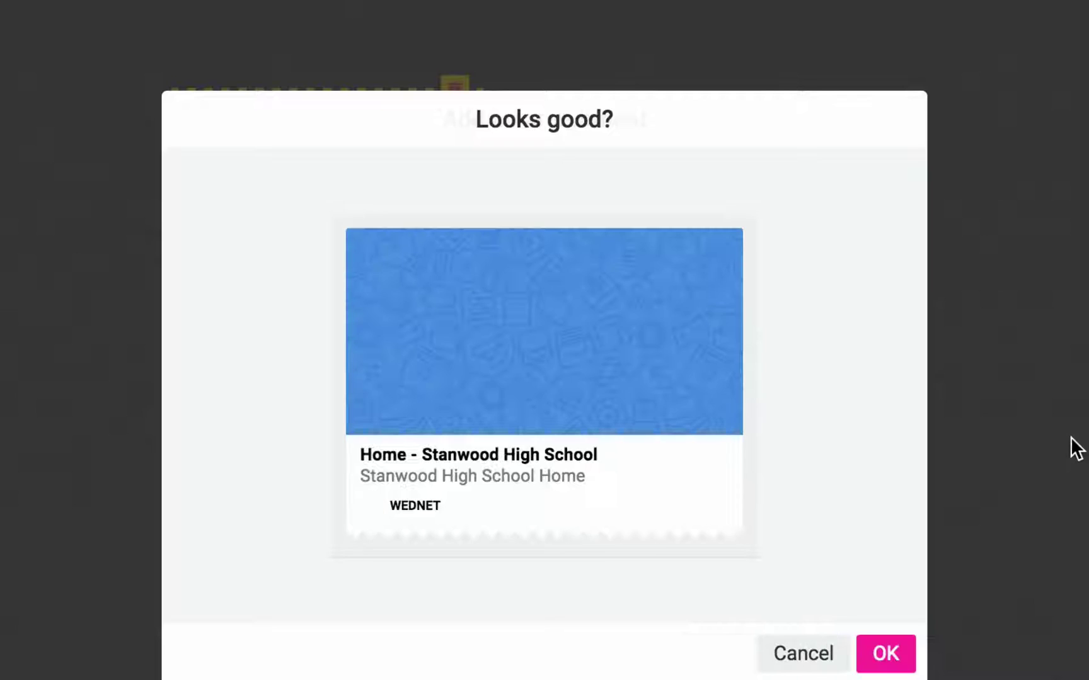
left_click(893, 663)
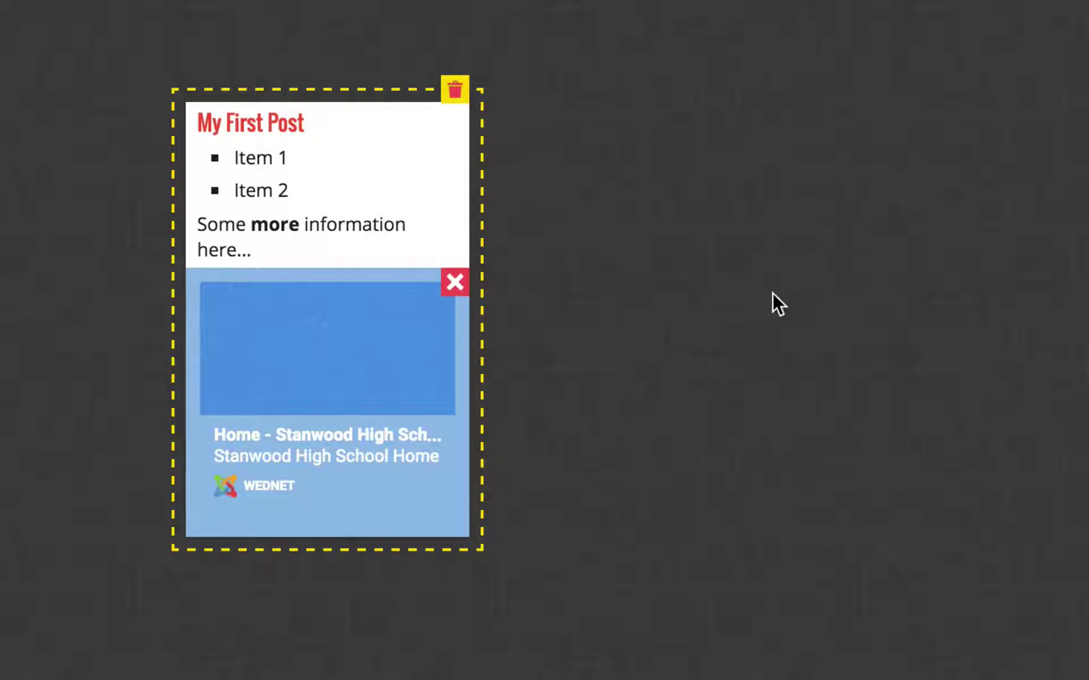
left_click(736, 298)
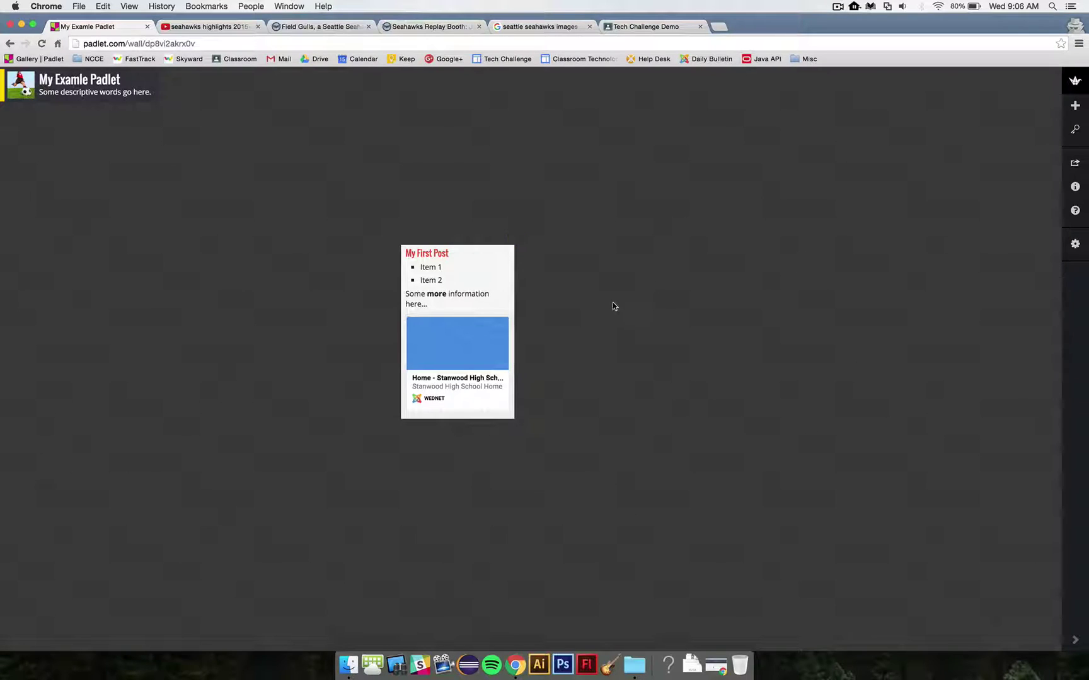
Step: Move My First Post toward the upper left and narrow the browser to reveal desktop files
left_click_drag(485, 285, 301, 223)
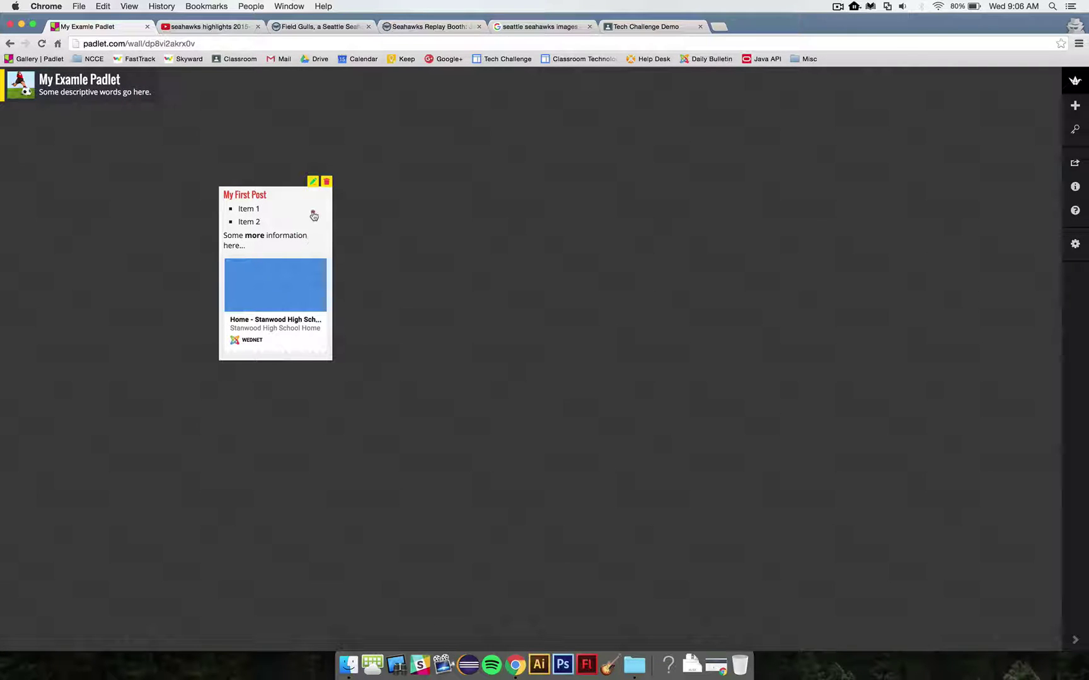
left_click_drag(313, 216, 286, 205)
left_click_drag(1085, 311, 952, 300)
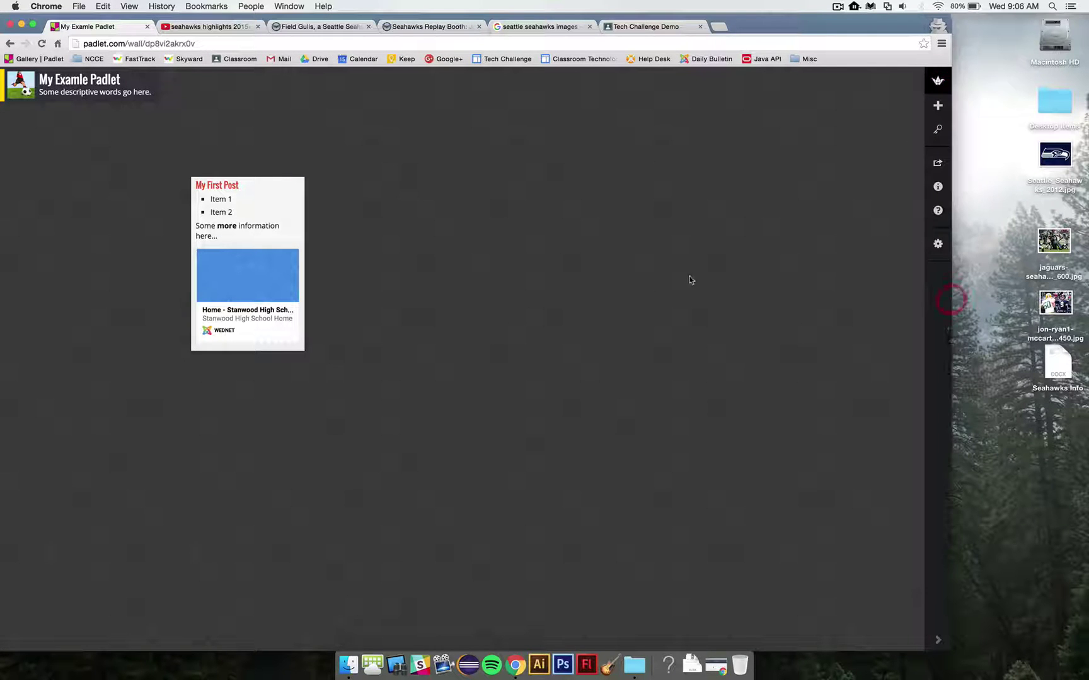
mouse_move(286, 201)
left_mouse_down()
mouse_move(328, 138)
mouse_move(316, 193)
mouse_move(297, 214)
left_mouse_up()
Step: Drop Seattle_Seahawks_2012.jpg onto the wall, enlarge it, and add the two game photos below
left_click_drag(1057, 163, 444, 134)
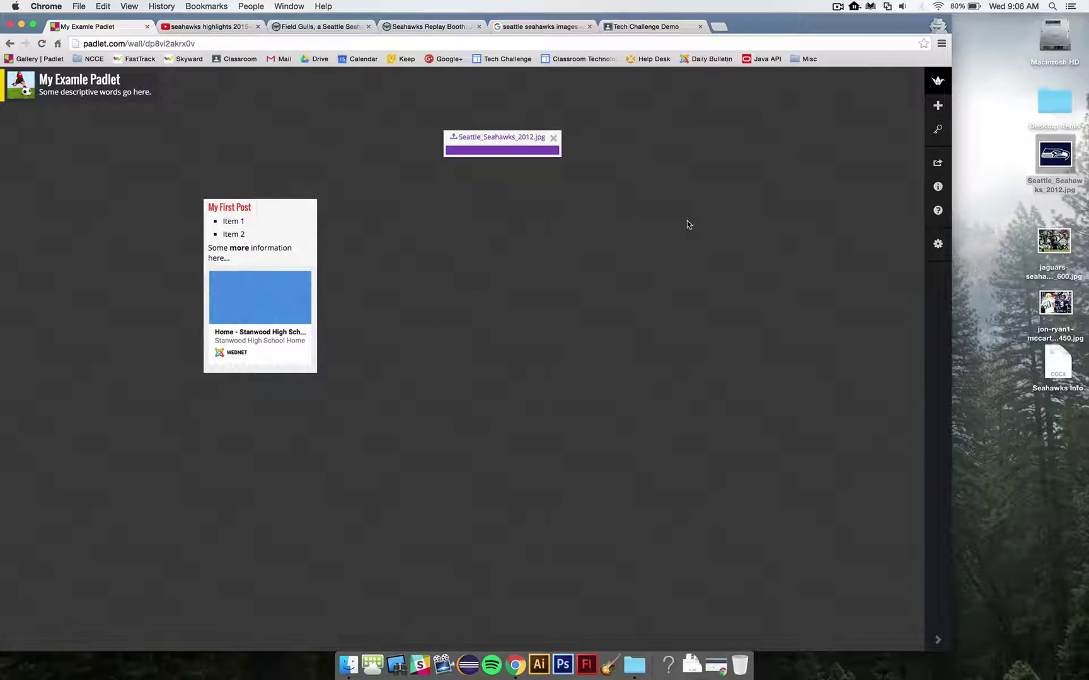
mouse_move(511, 152)
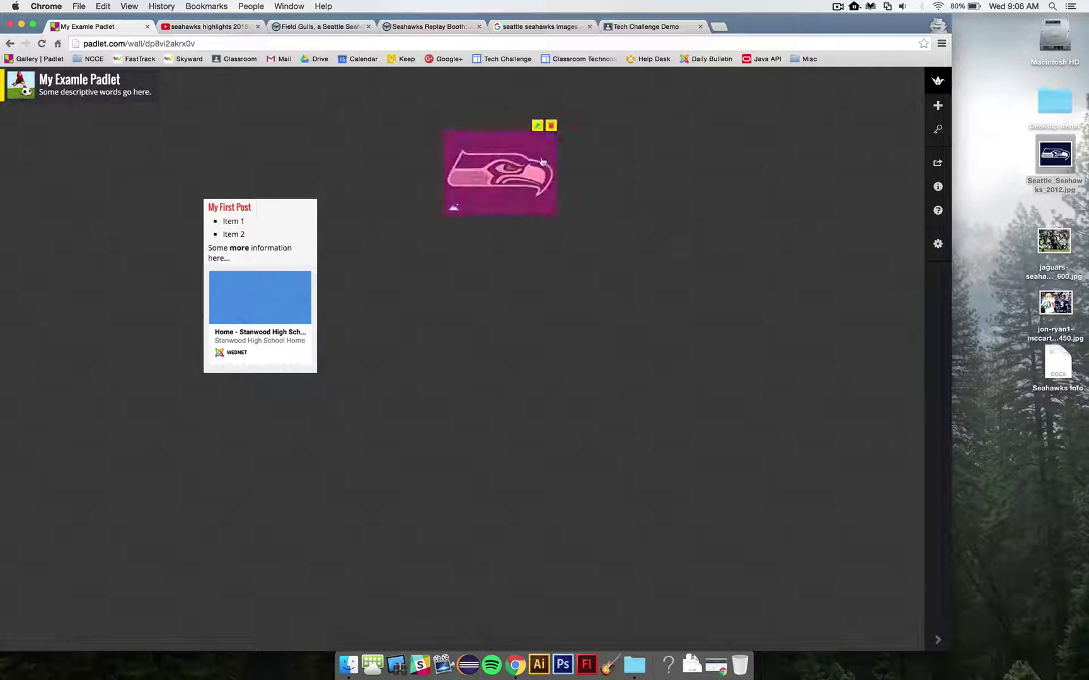
left_click_drag(511, 151, 432, 133)
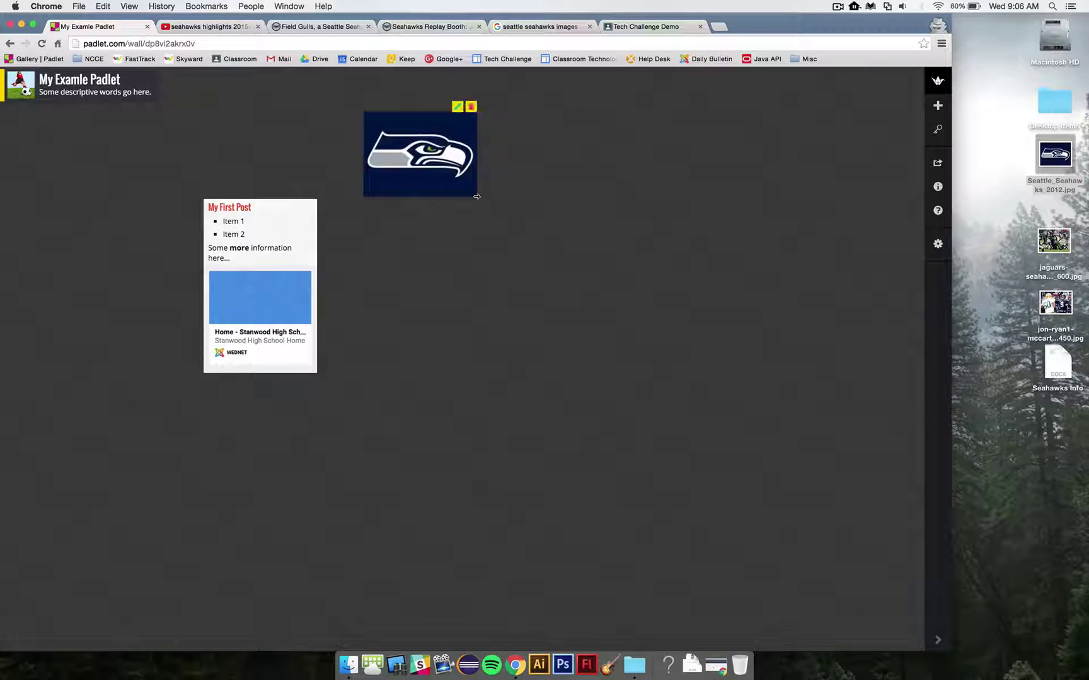
mouse_move(477, 196)
left_mouse_down()
mouse_move(559, 270)
mouse_move(478, 202)
left_mouse_up()
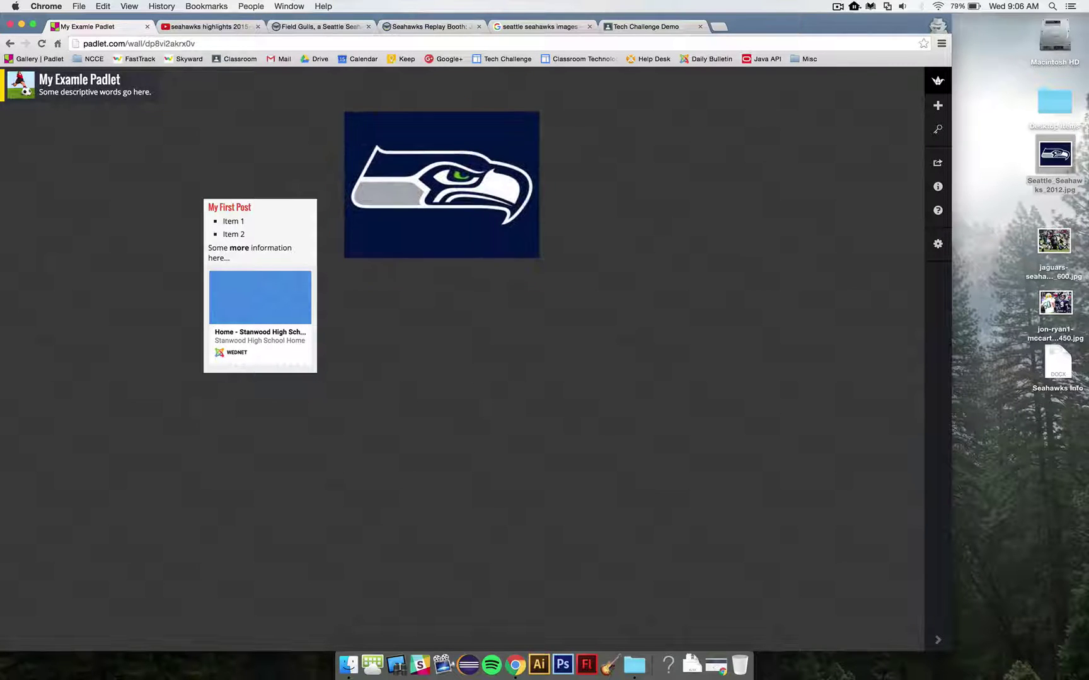
left_click_drag(1058, 241, 769, 172)
left_click_drag(1055, 303, 695, 310)
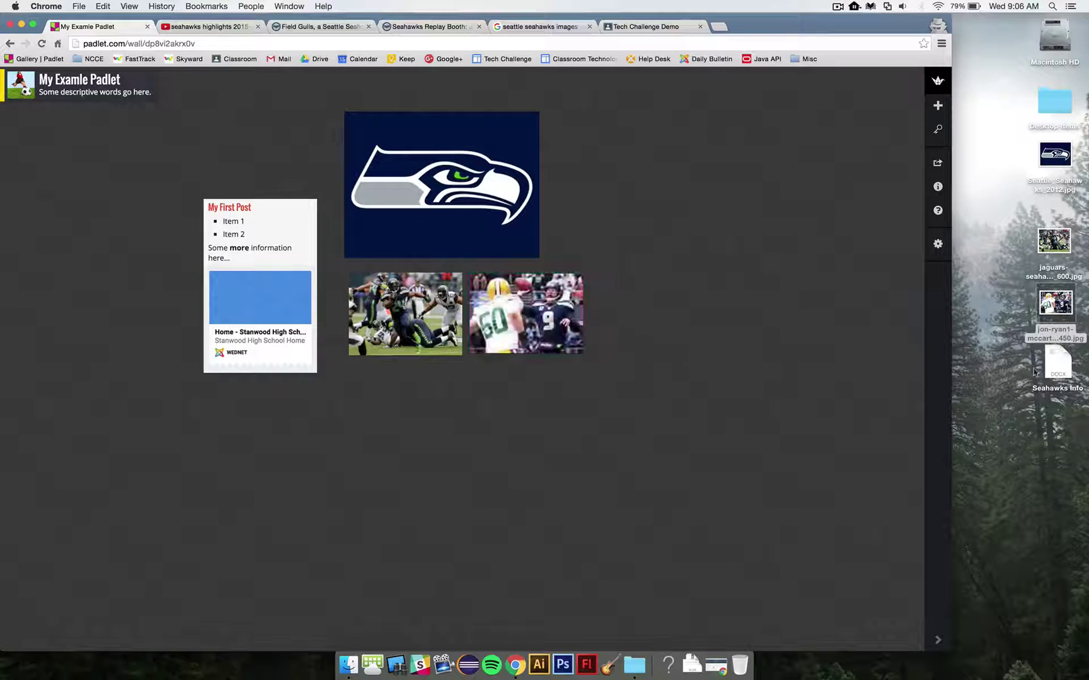
left_click(1058, 369)
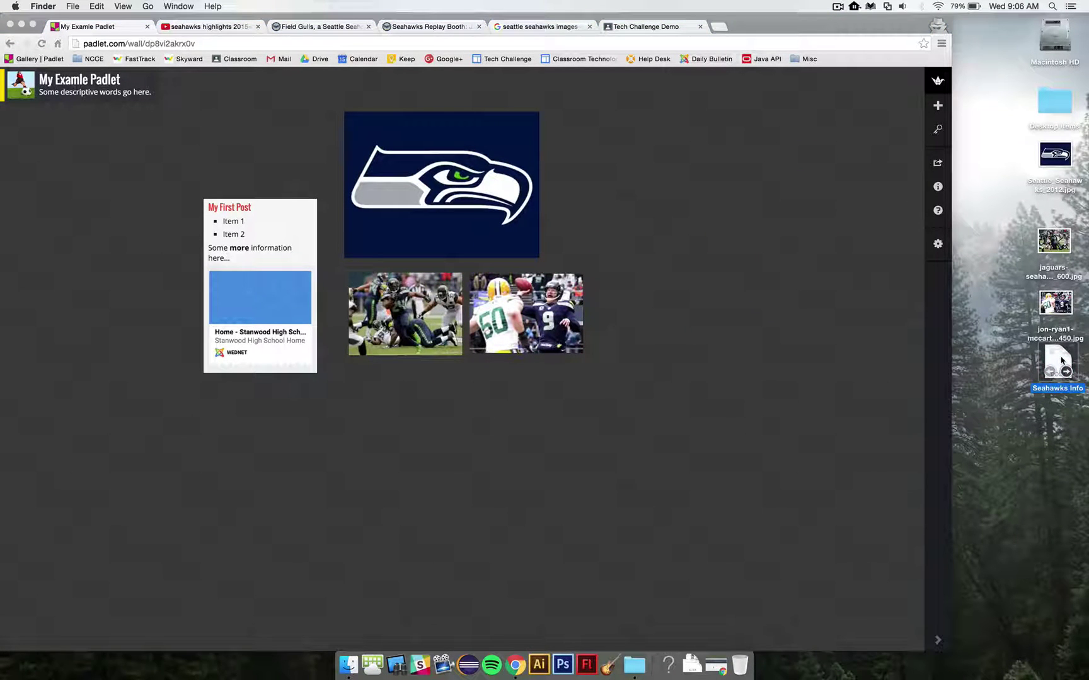
Step: Add the Seahawks Info document beside the logo, preview its contents, and widen the browser again
left_click_drag(1060, 361, 651, 189)
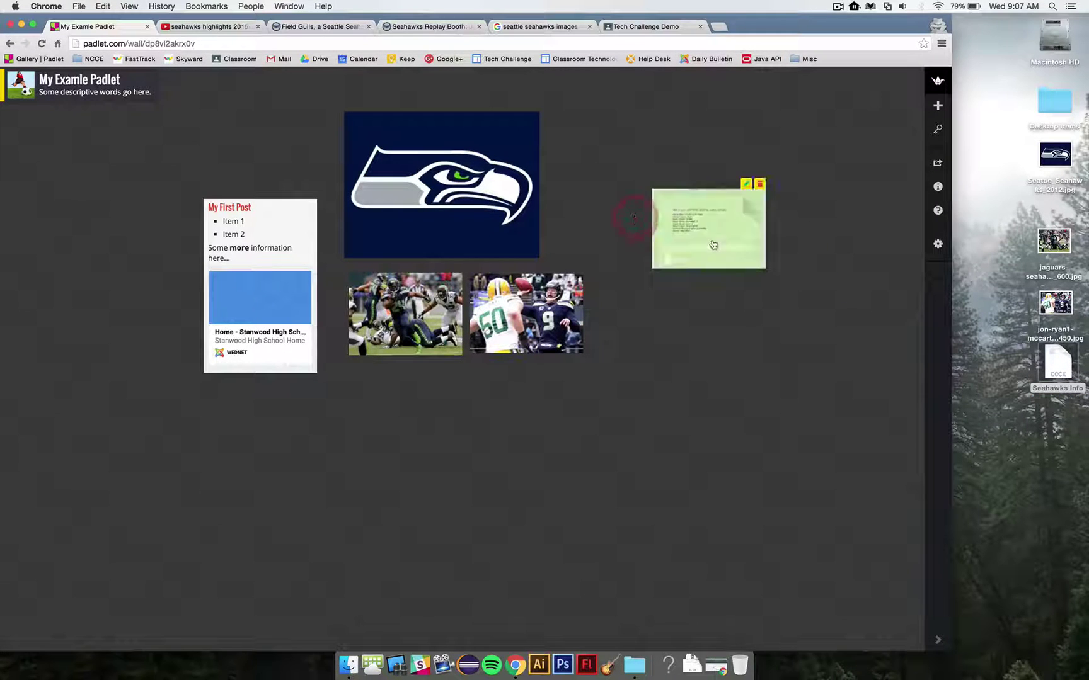
left_click_drag(614, 214, 611, 222)
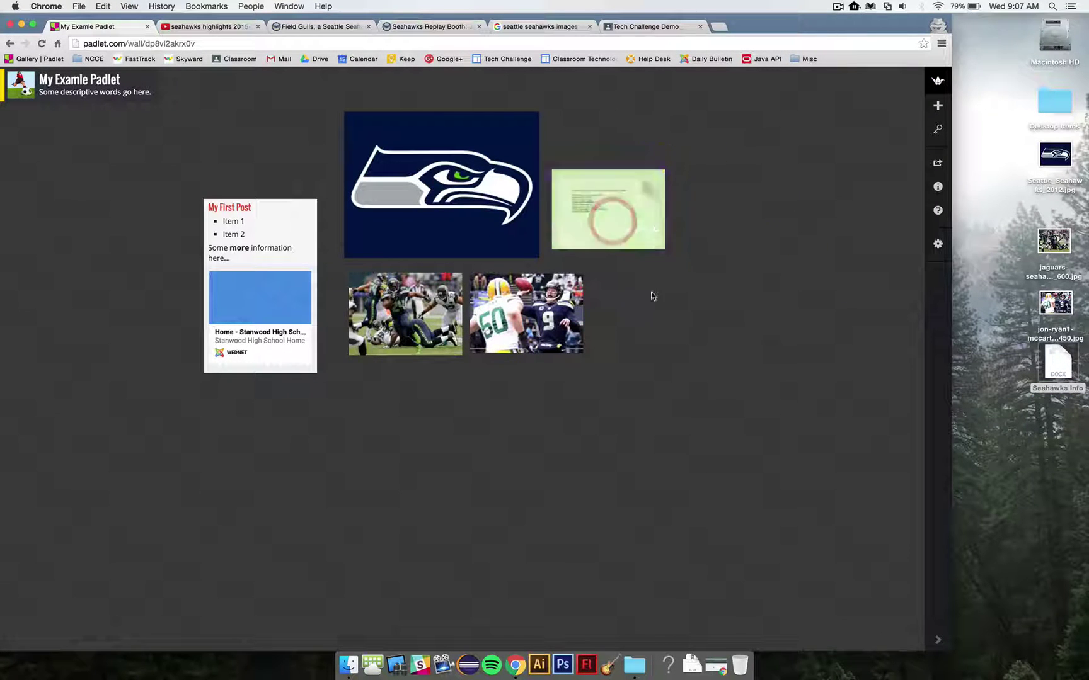
left_click(653, 294)
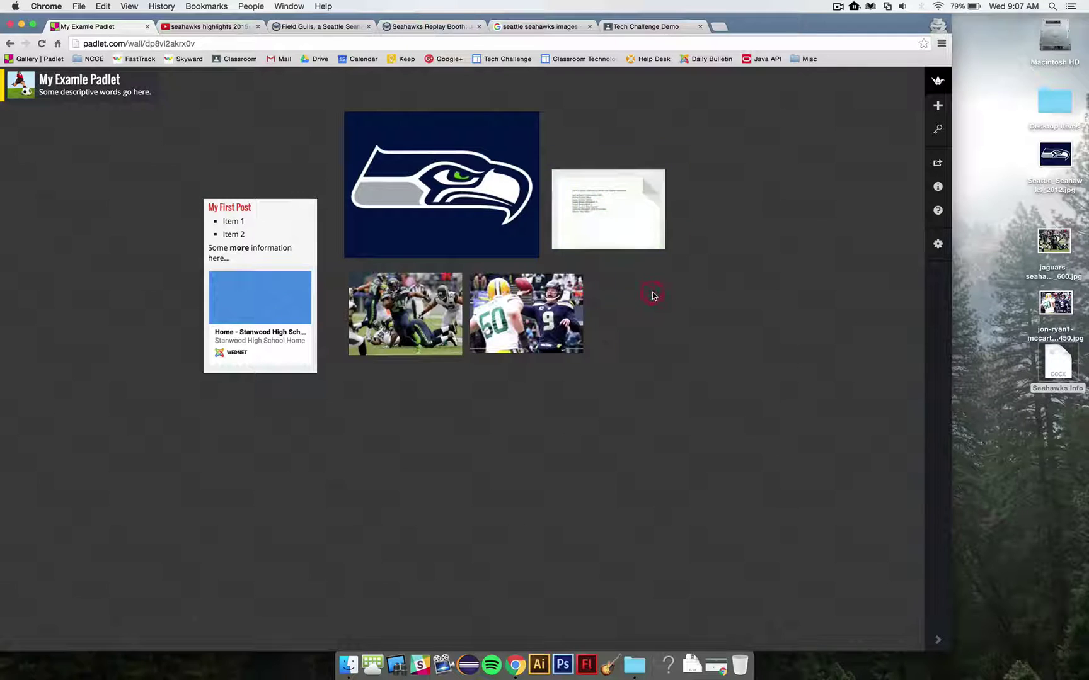
left_click(619, 224)
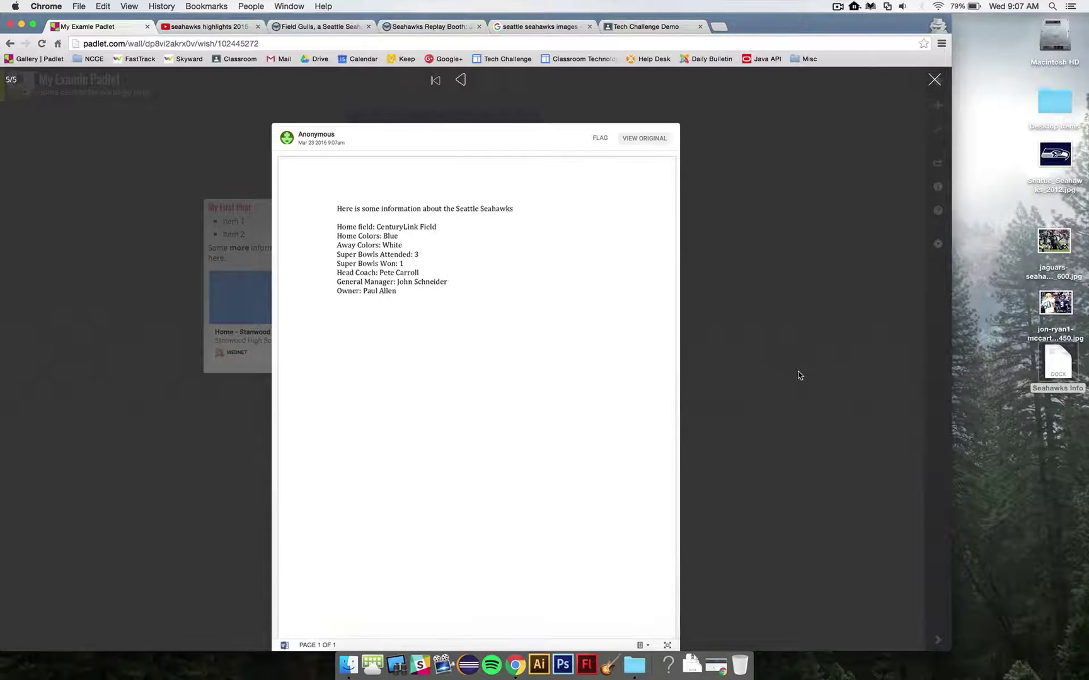
left_click(935, 80)
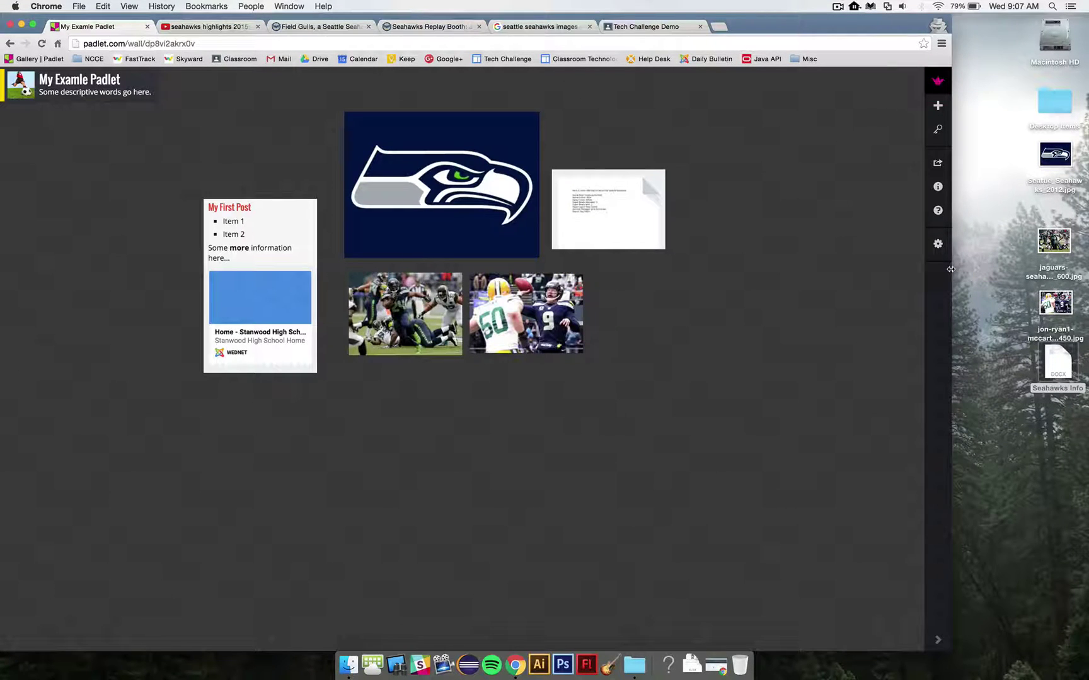
left_click_drag(950, 269, 1085, 282)
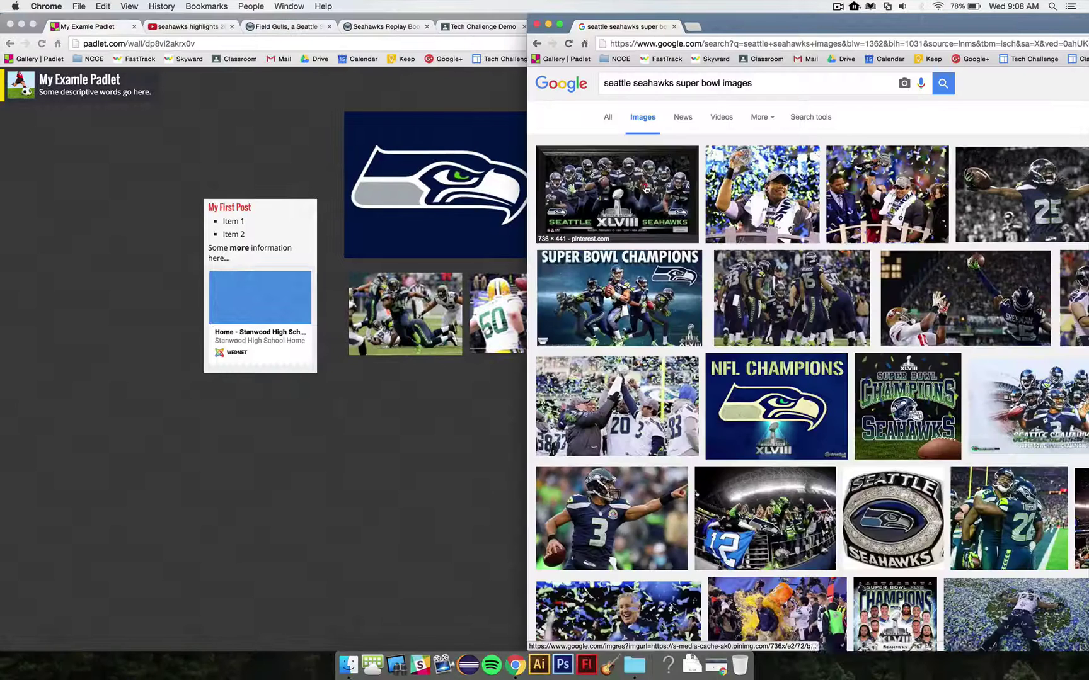
Step: Open the full-size Super Bowl XLVIII image from Google Images alongside the Padlet wall
left_click(645, 189)
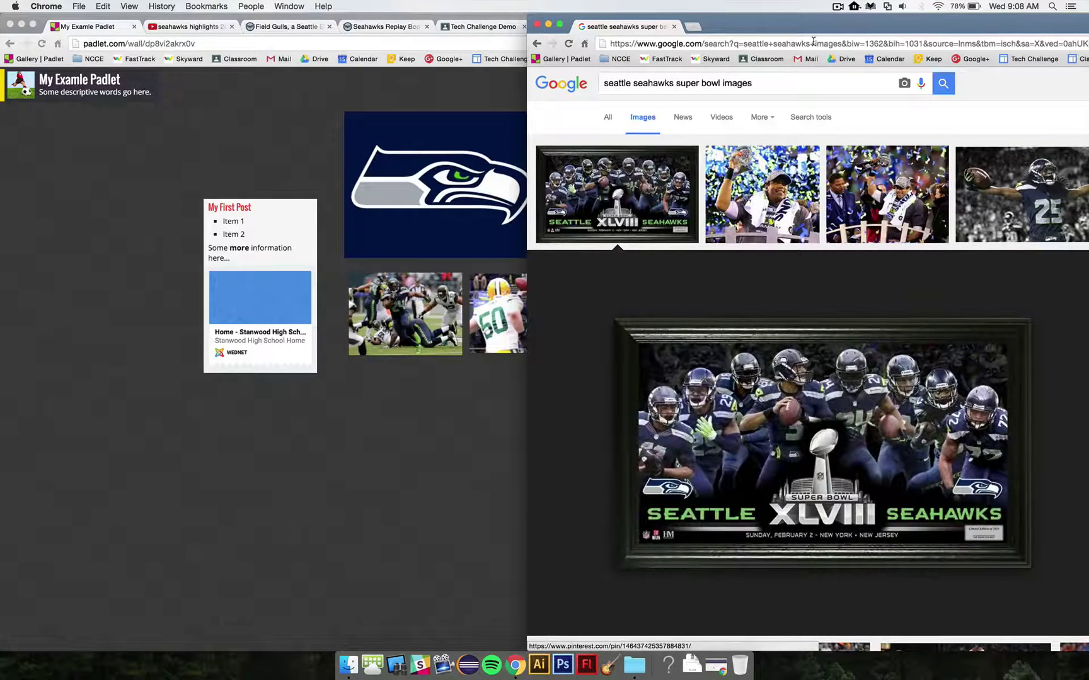
left_click_drag(814, 25, 721, 25)
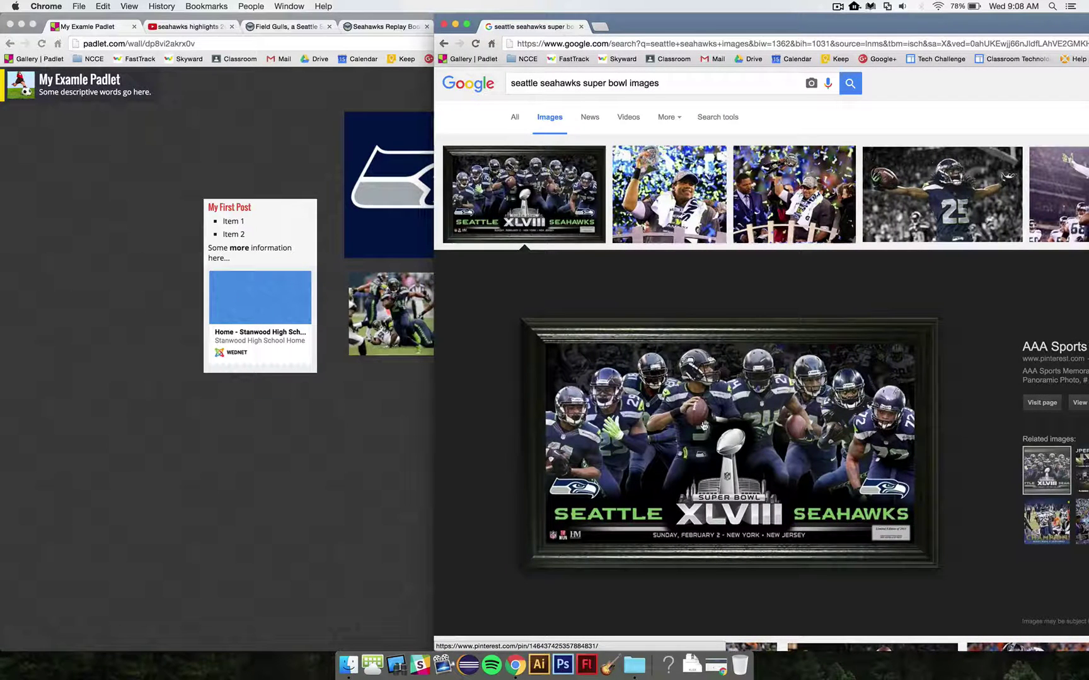
left_click_drag(759, 432, 201, 485)
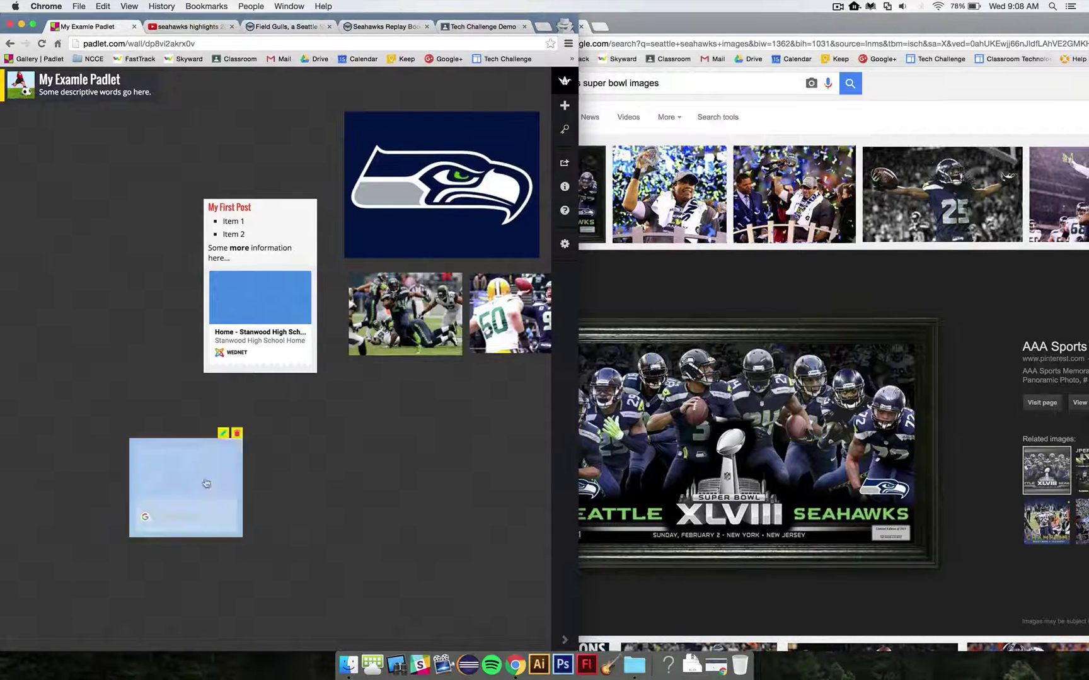
left_click(985, 328)
left_click_drag(998, 23, 922, 22)
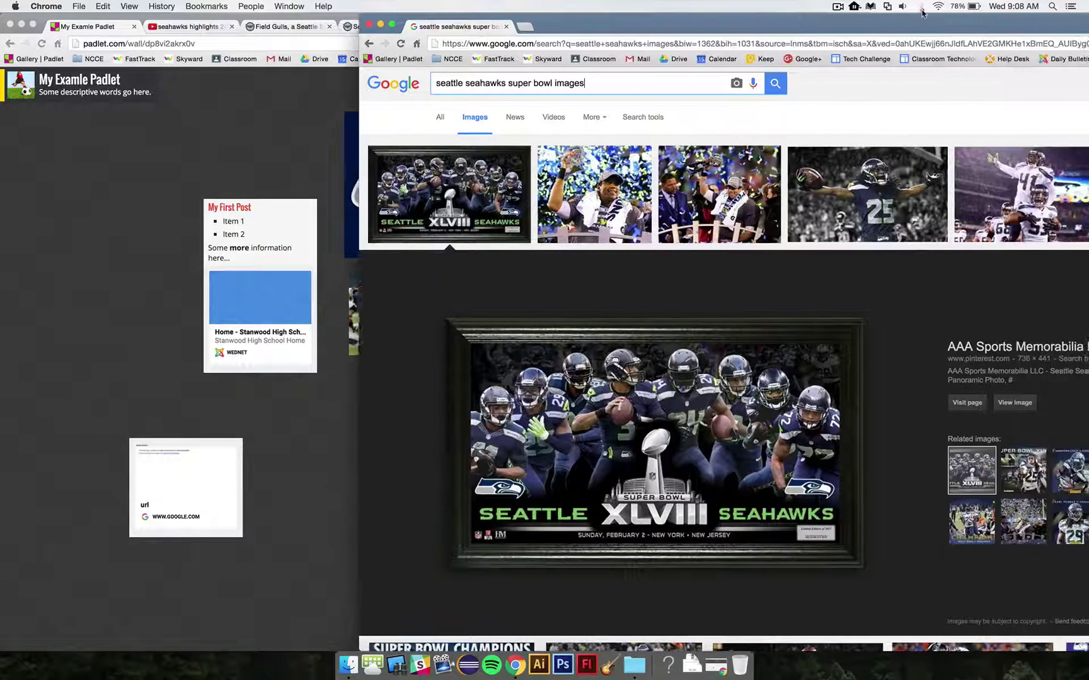
left_click(1011, 402)
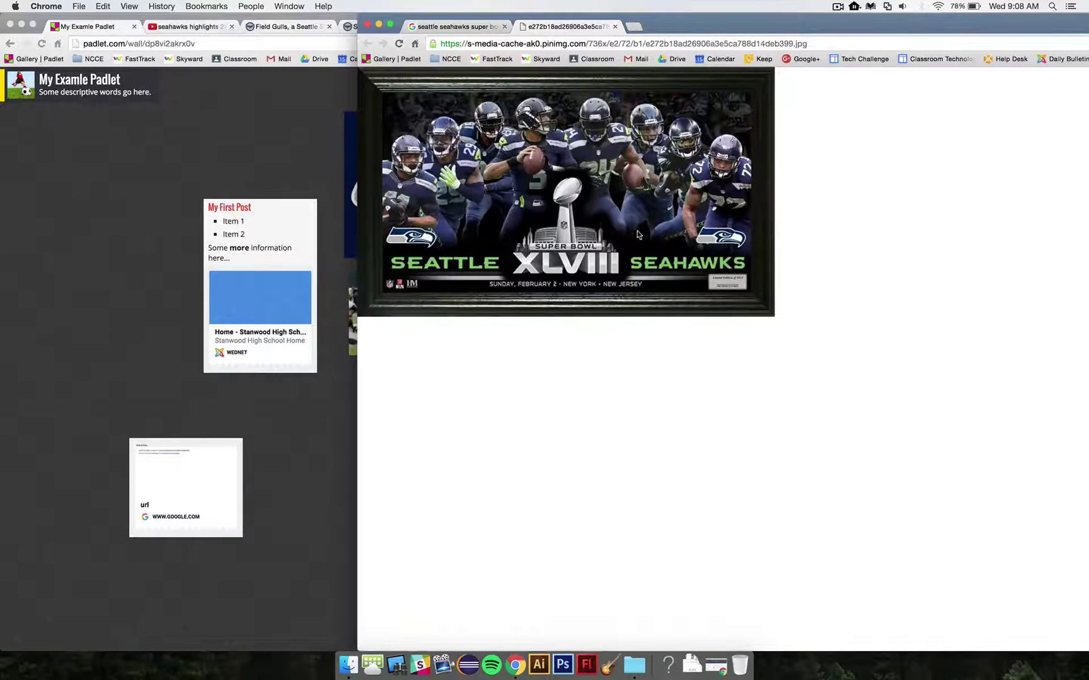
left_click_drag(701, 23, 903, 23)
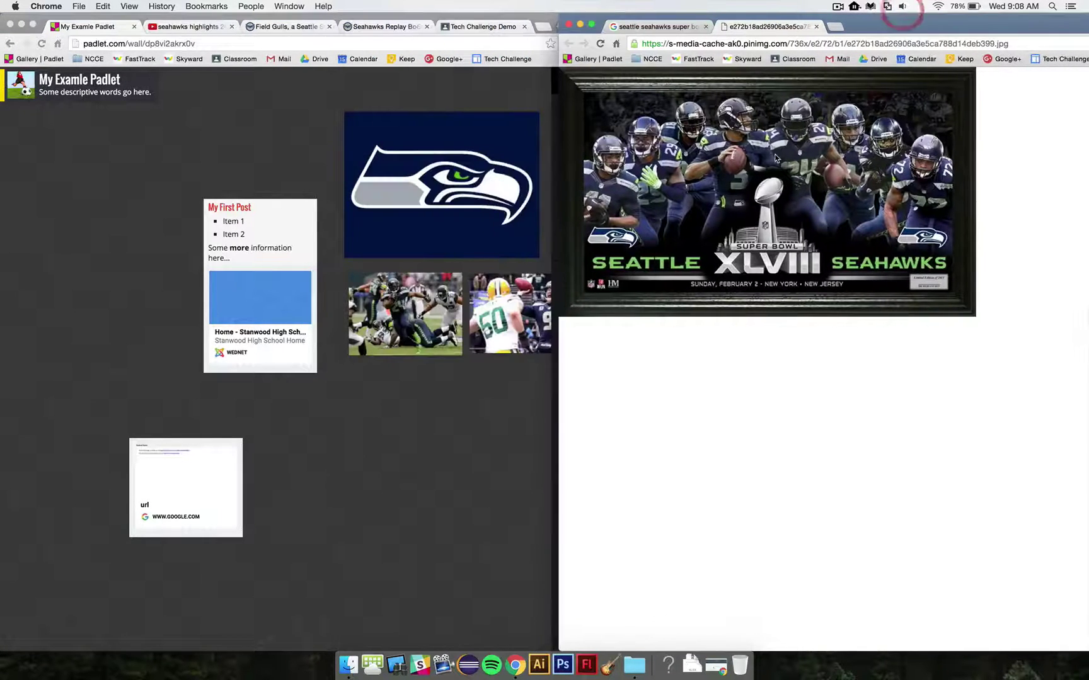
Step: Drop the Super Bowl image onto the wall as a post and delete the stray google.com link post
left_click_drag(799, 153, 458, 436)
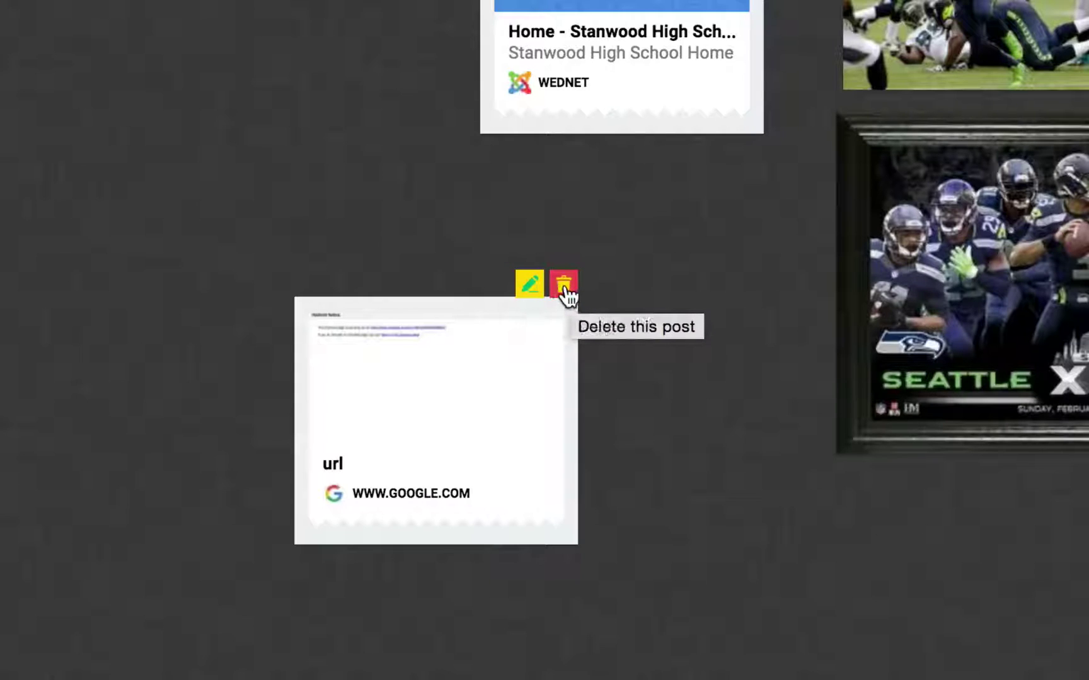
left_click(565, 287)
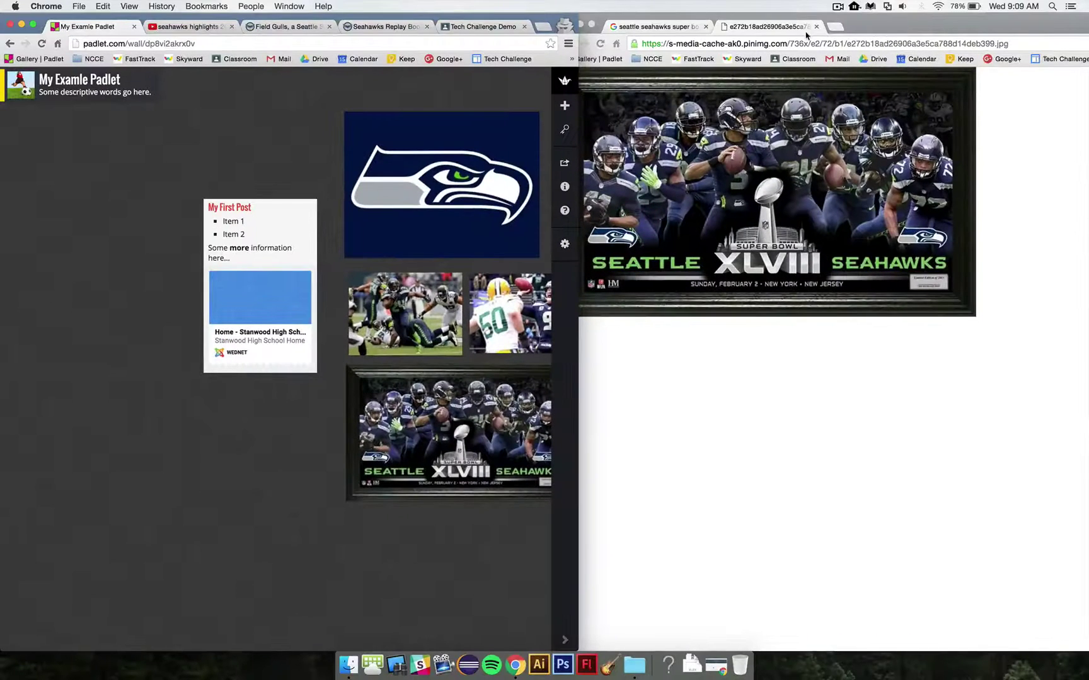
left_click(815, 27)
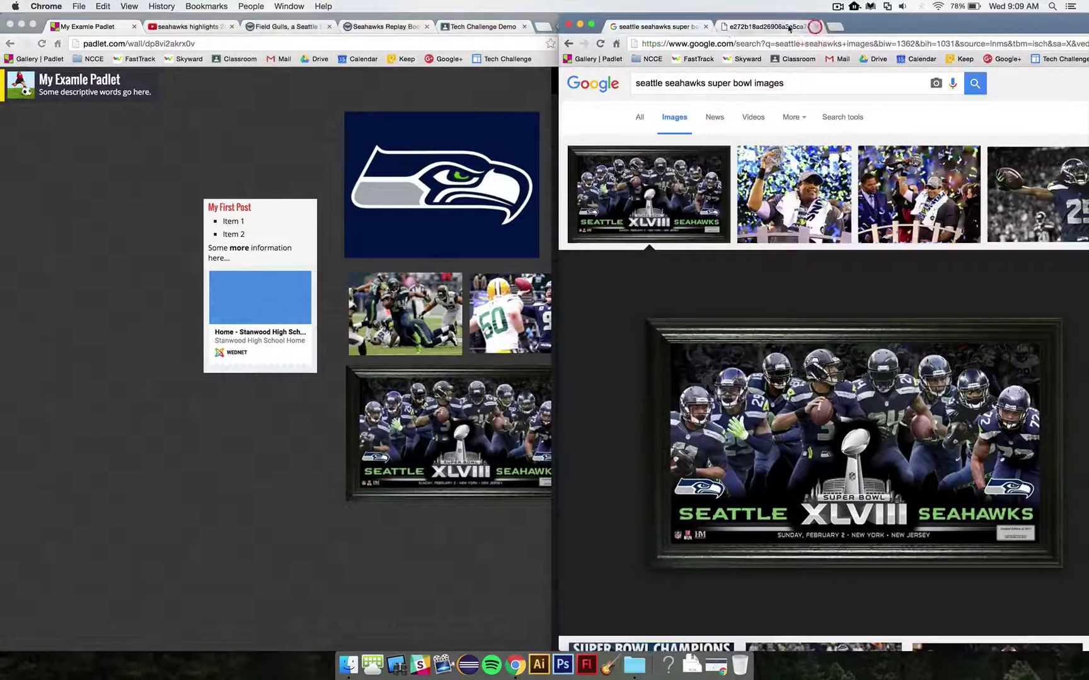
Step: Close the Google image window and detach the Field Gulls page into its own window beside Padlet
left_click(707, 27)
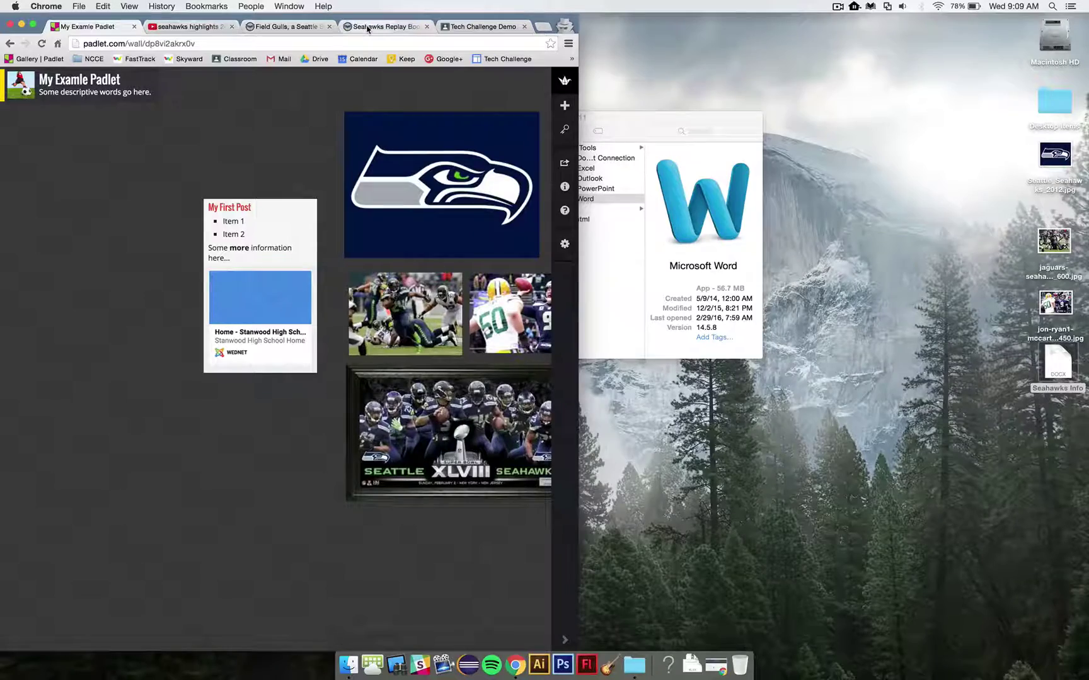
left_click(273, 29)
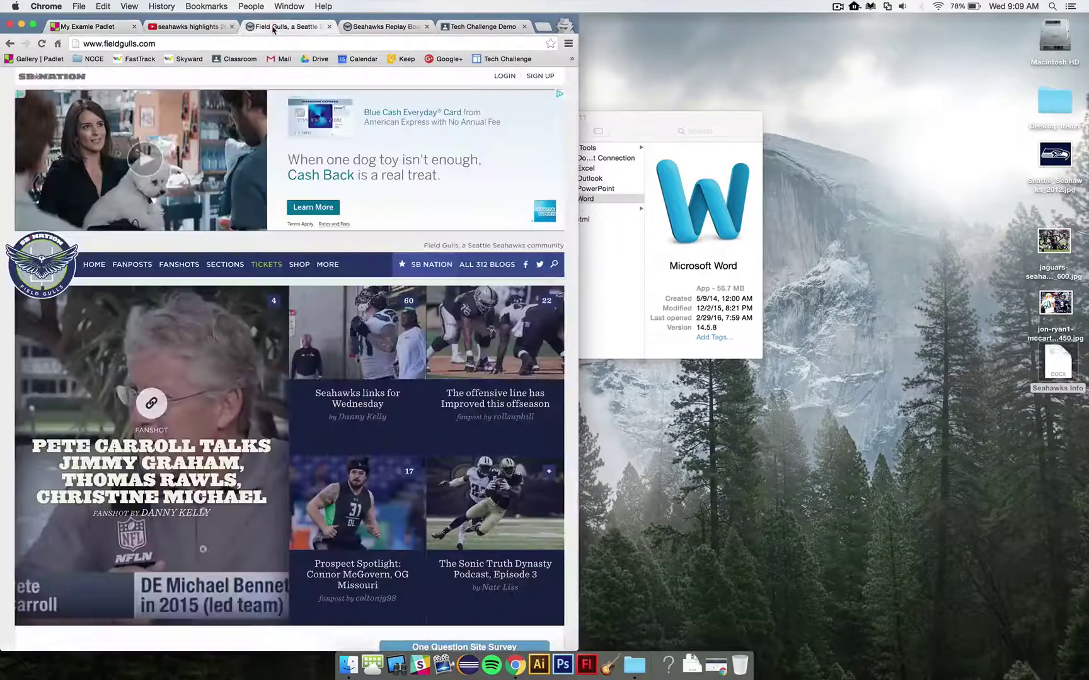
left_click_drag(274, 28, 932, 28)
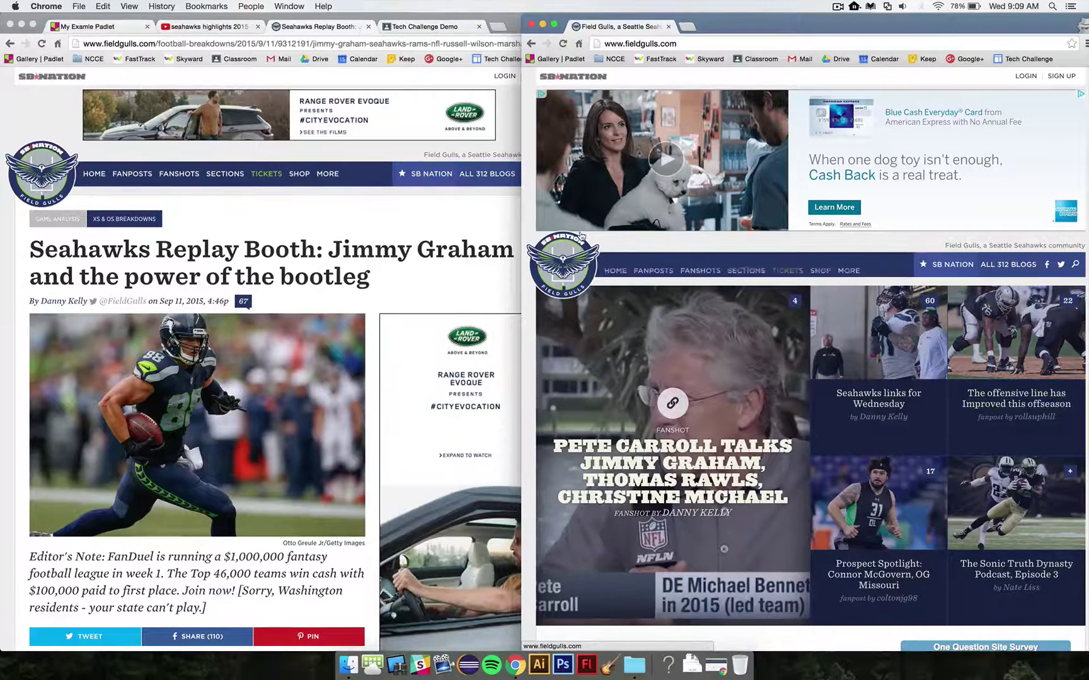
left_click(93, 27)
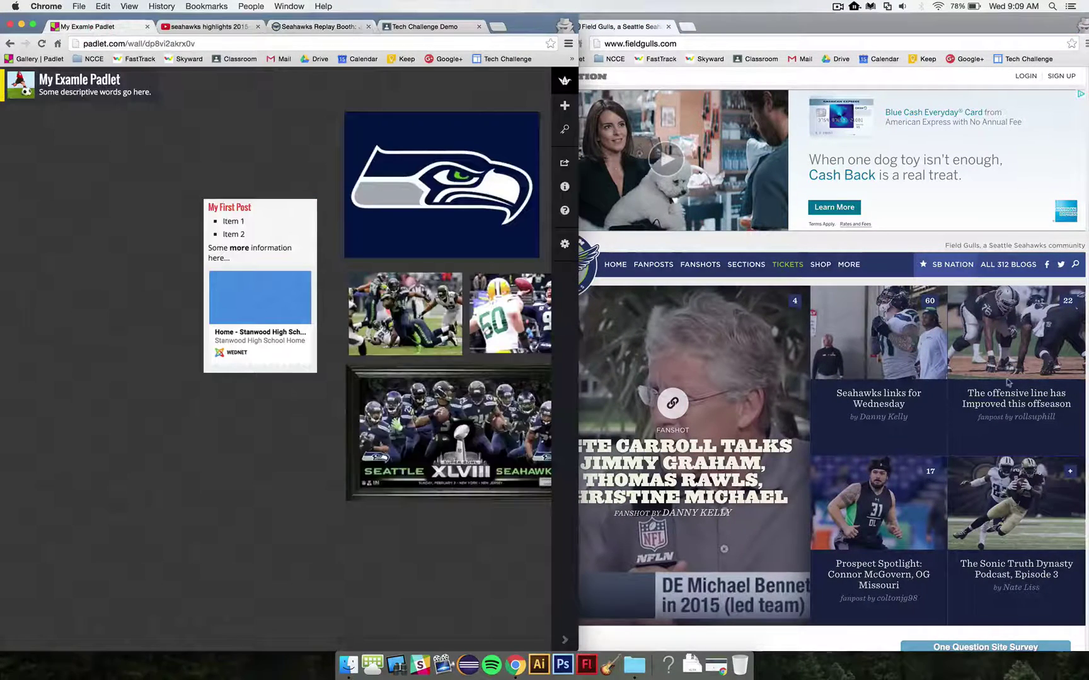
left_click(1018, 398)
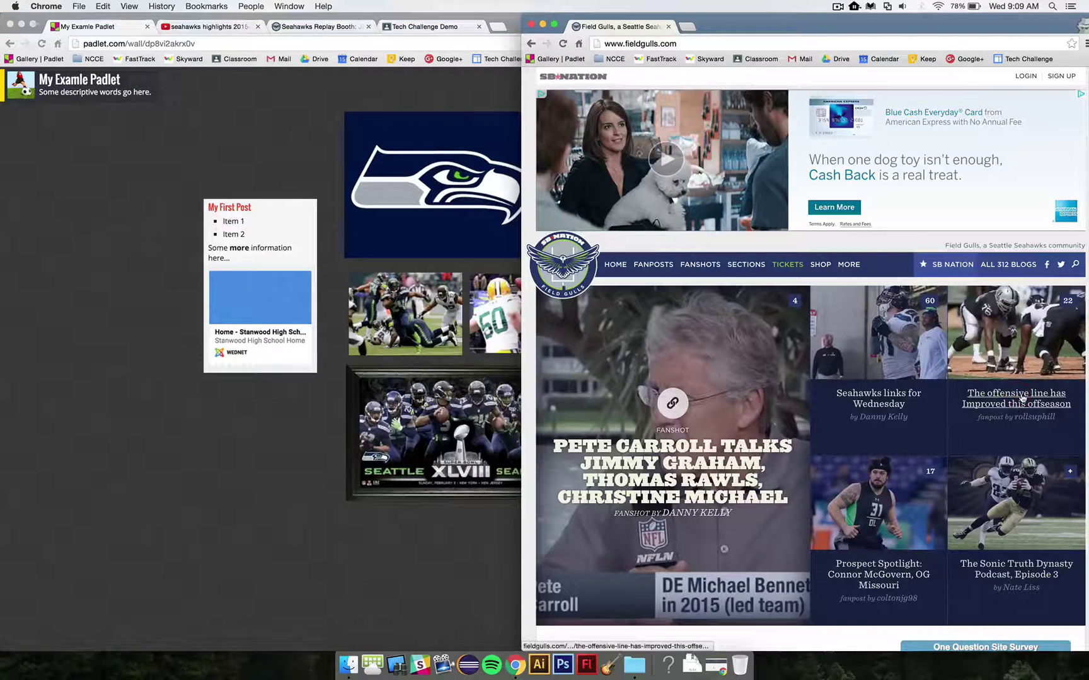
Step: Drag the offensive line and Connor McGovern Prospect Spotlight articles onto the wall as link posts
left_click_drag(838, 392, 197, 453)
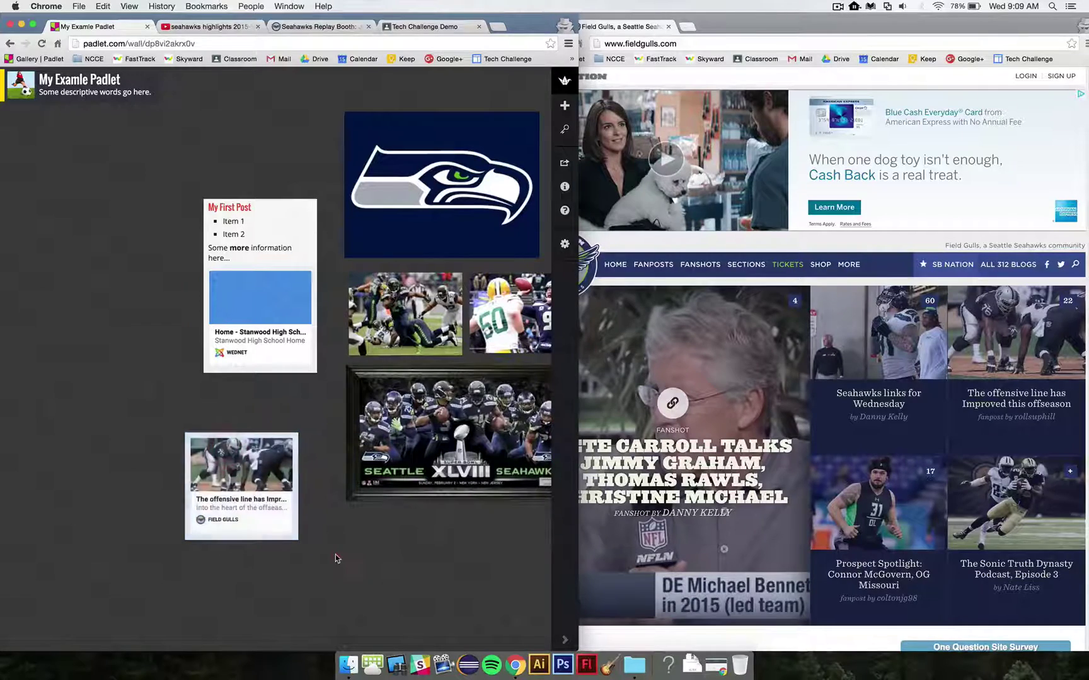
left_click(260, 504)
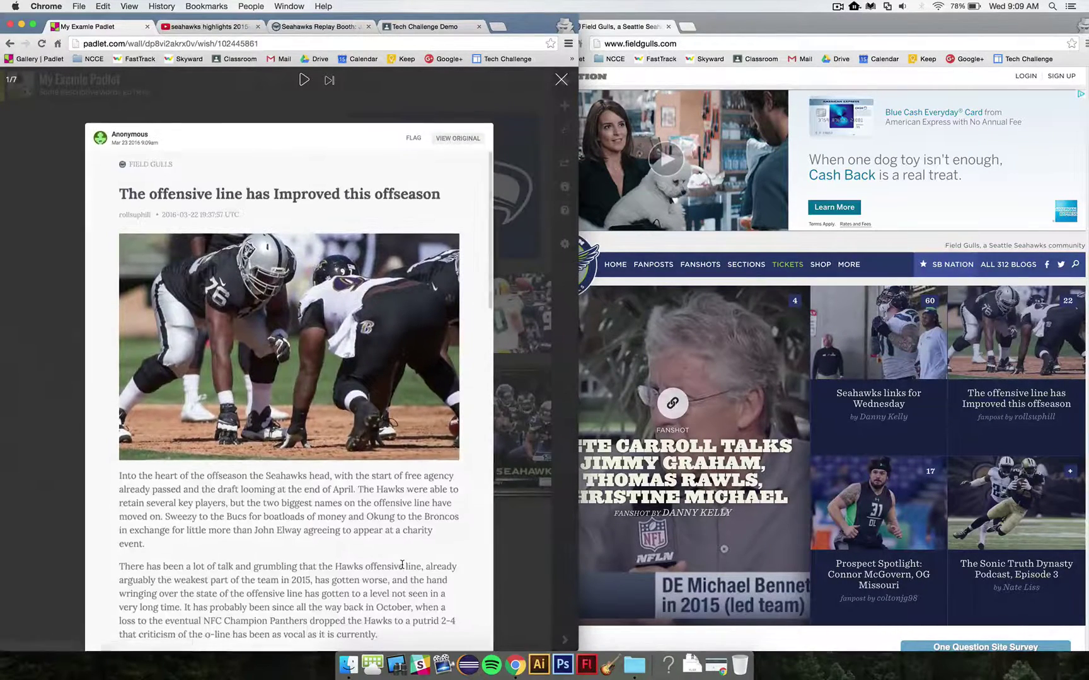
scroll(372, 527, "down", 20)
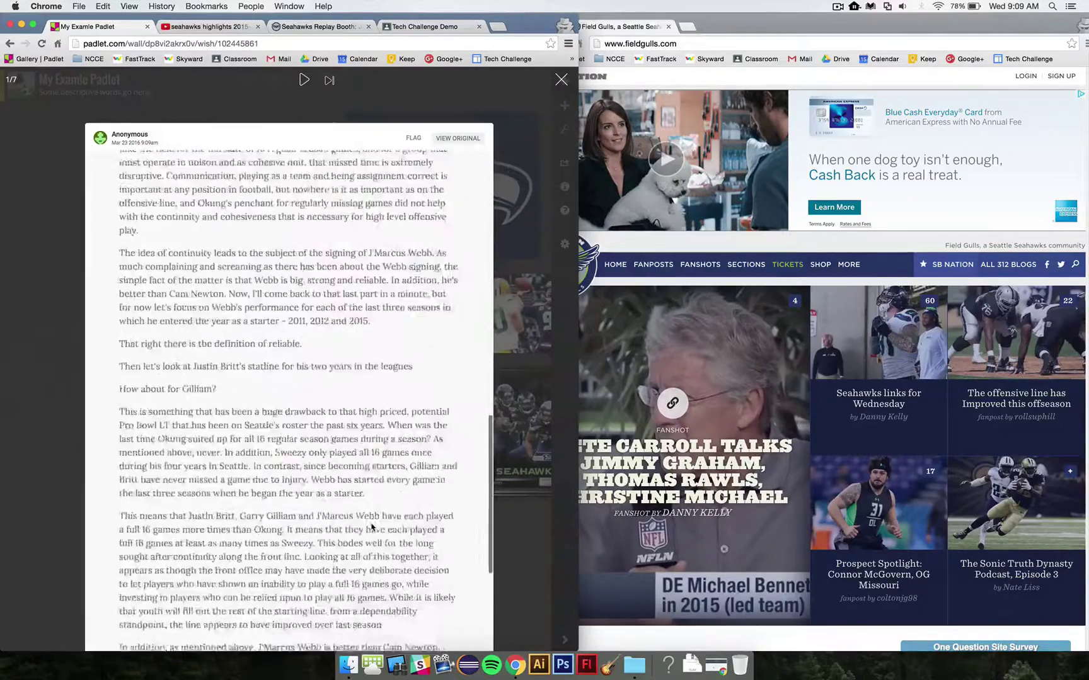
left_click(560, 80)
left_click_drag(891, 564, 401, 525)
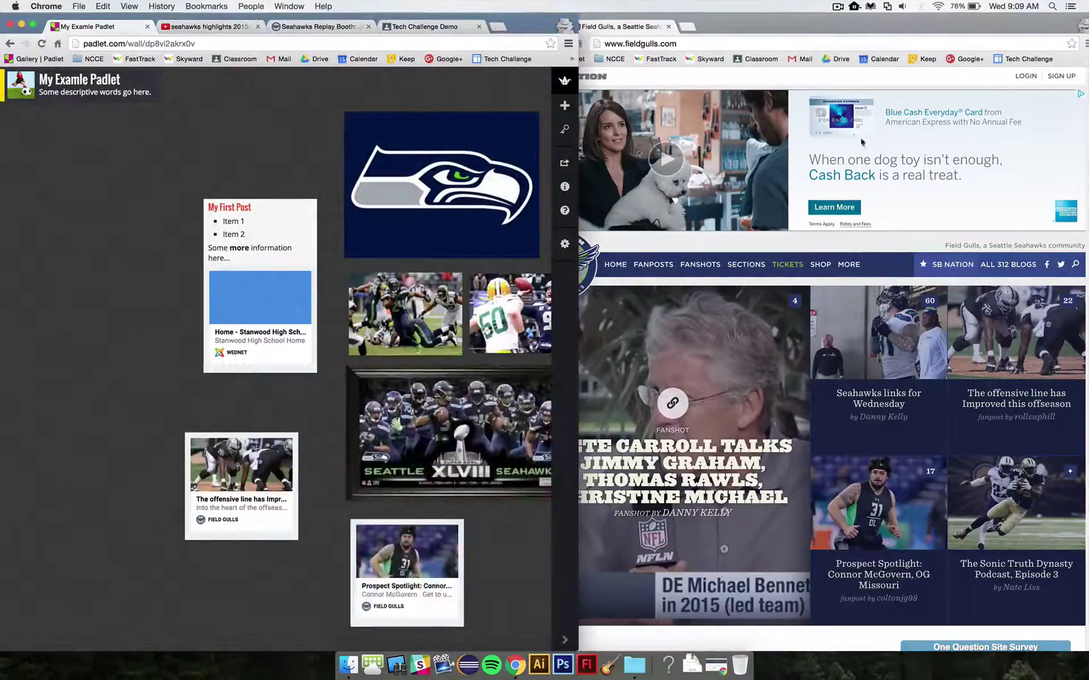
left_click(668, 27)
left_click_drag(324, 28, 1009, 29)
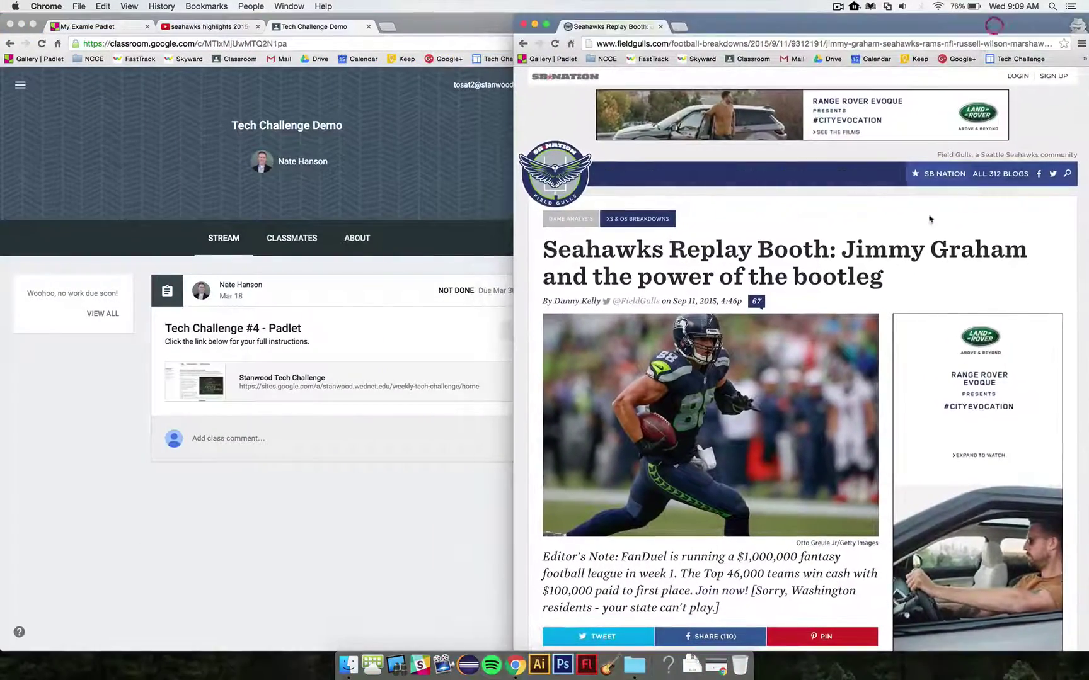
Step: Scroll the Replay Booth article down to the Graham GIF and drag it onto the wall
left_click(113, 29)
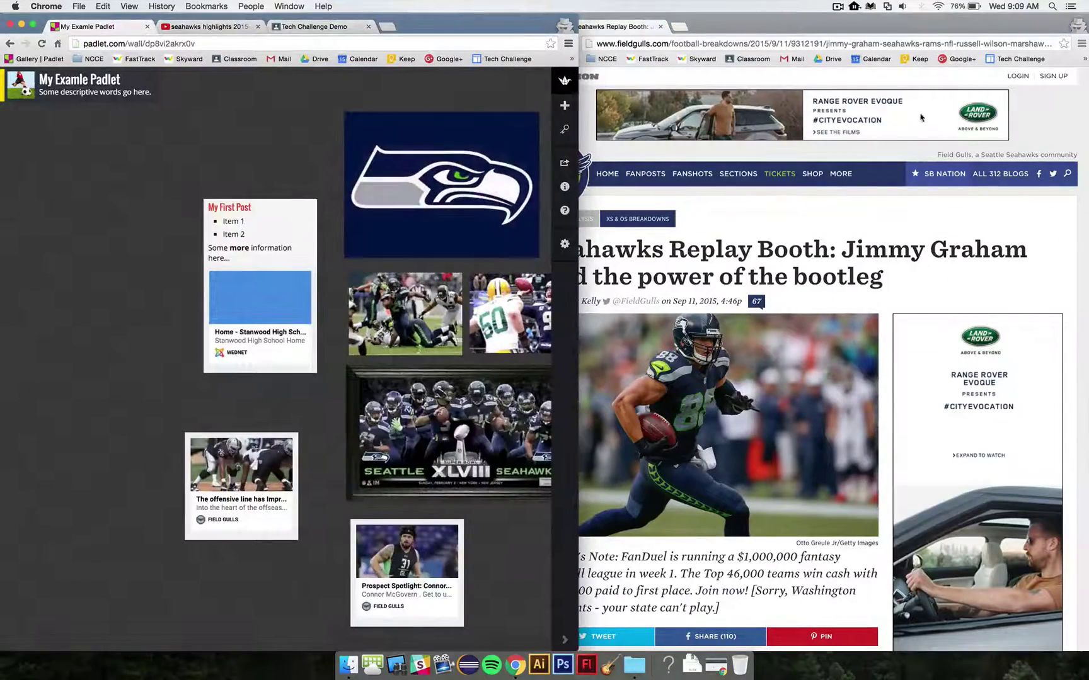
left_click(882, 32)
scroll(828, 345, "down", 15)
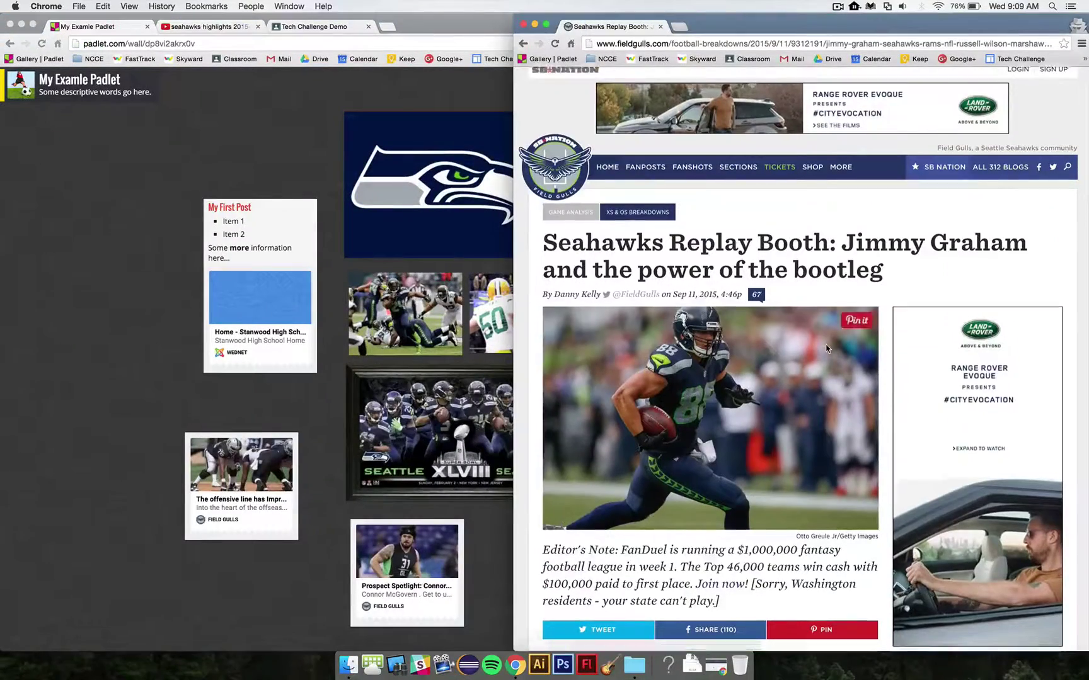
scroll(827, 347, "down", 15)
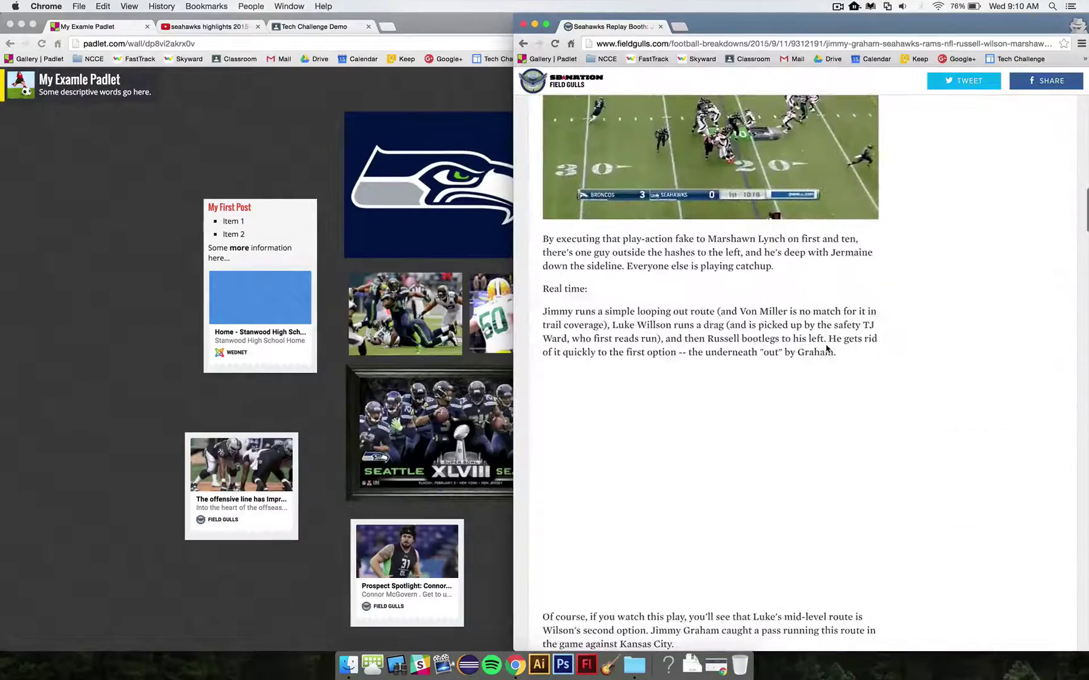
scroll(827, 348, "down", 6)
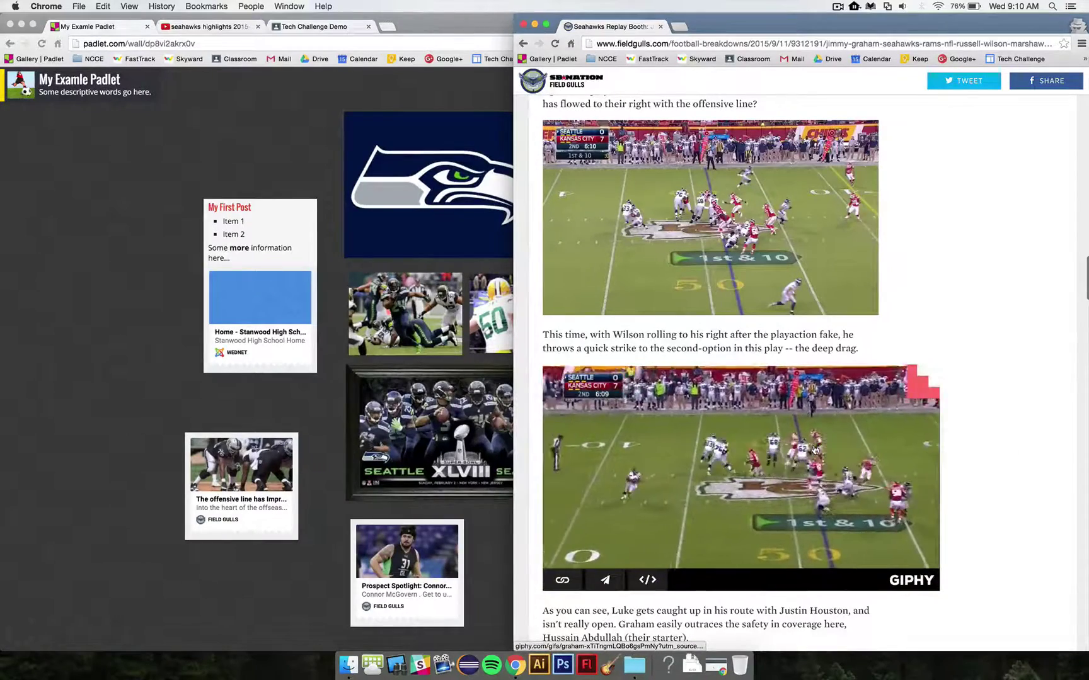
left_click_drag(813, 450, 293, 148)
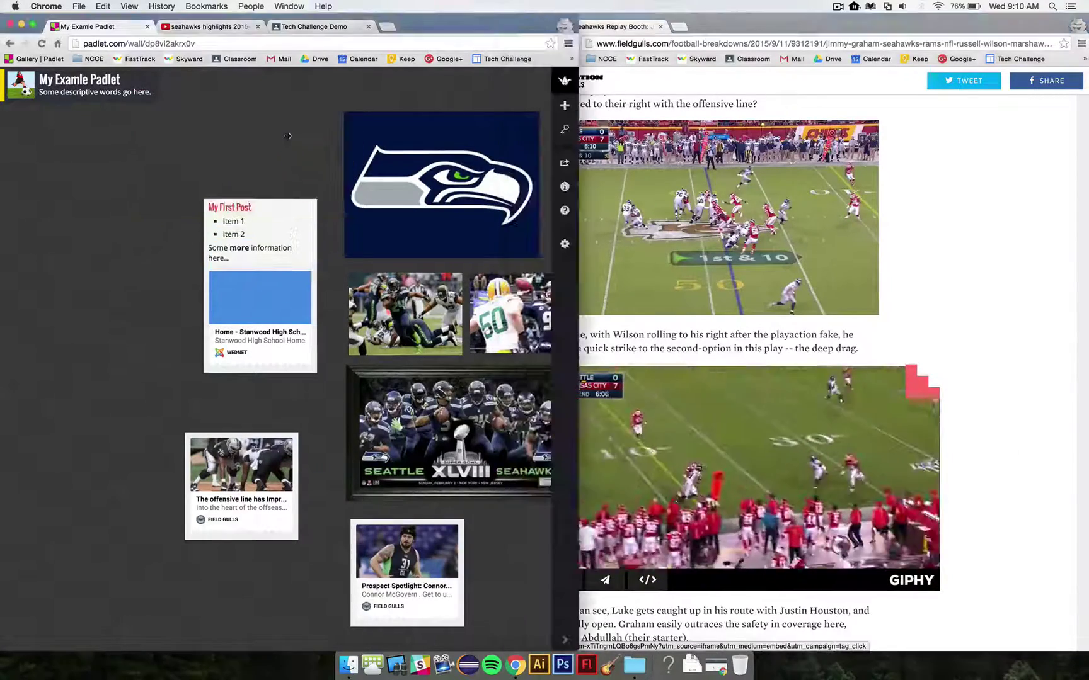
Step: Close the article window, widen Padlet, and place the GIF post right of the game photos
left_click(661, 27)
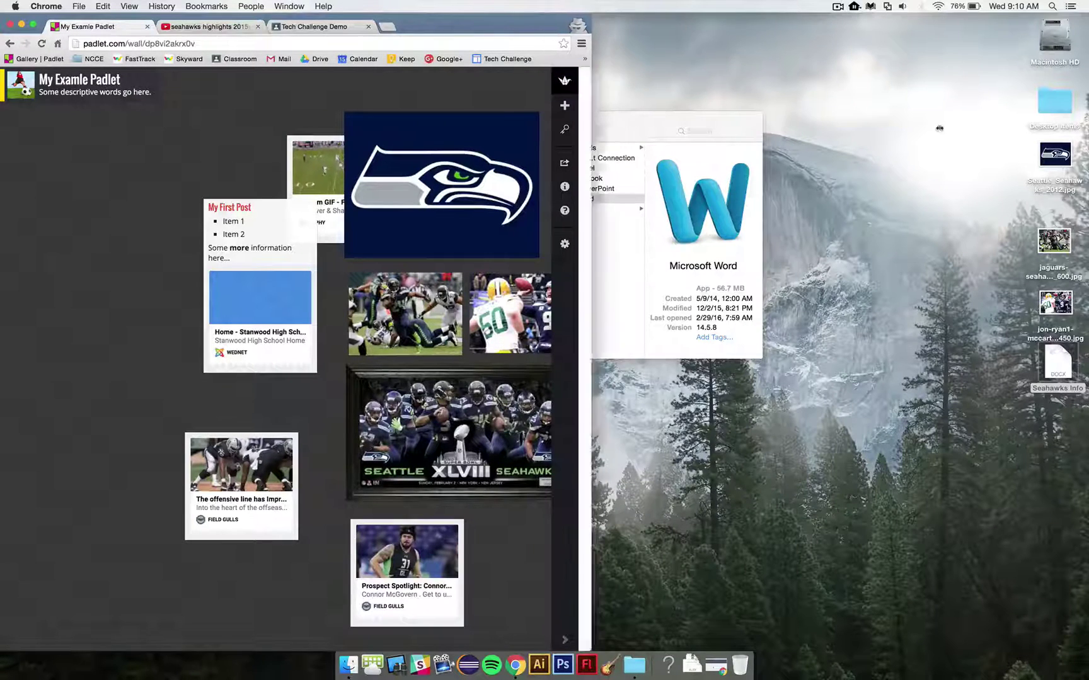
left_click_drag(578, 77, 939, 76)
left_click_drag(308, 163, 632, 314)
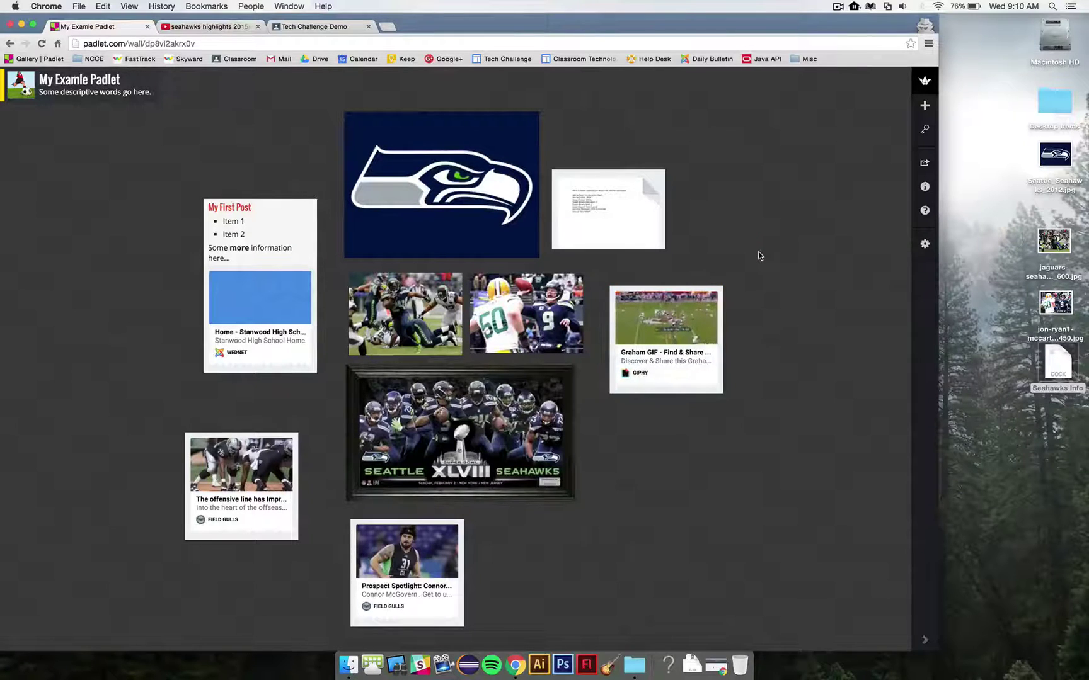
mouse_move(670, 337)
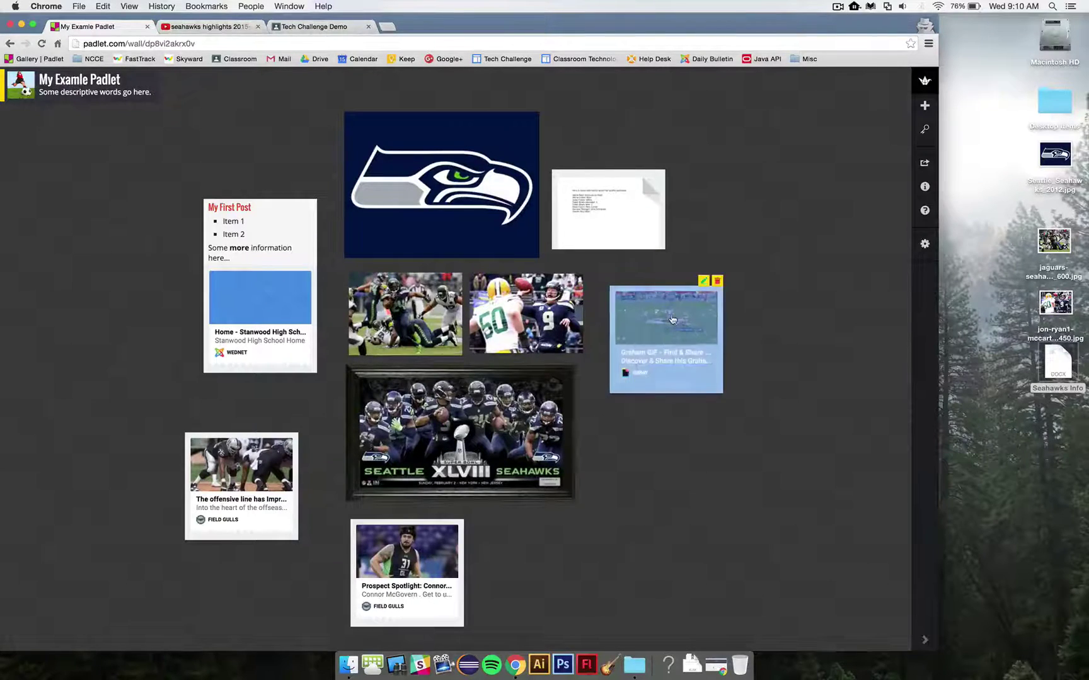
left_click_drag(213, 27, 952, 50)
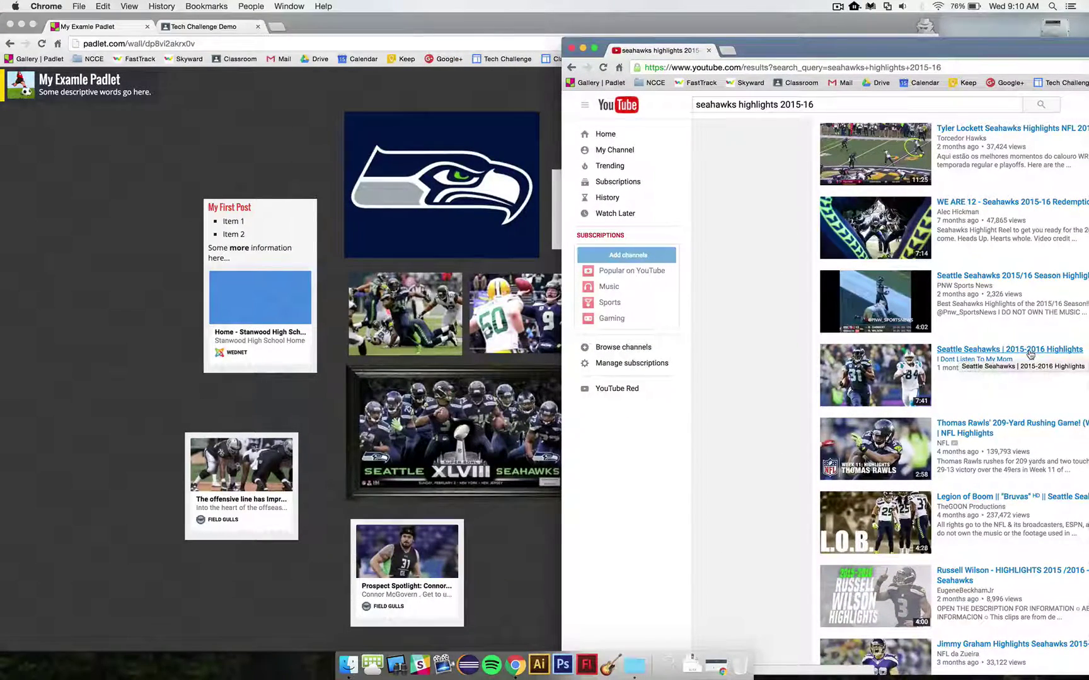
Step: Post the Seattle Seahawks | 2015-2016 Highlights video beside the Super Bowl picture and preview it
left_click_drag(763, 320, 152, 303)
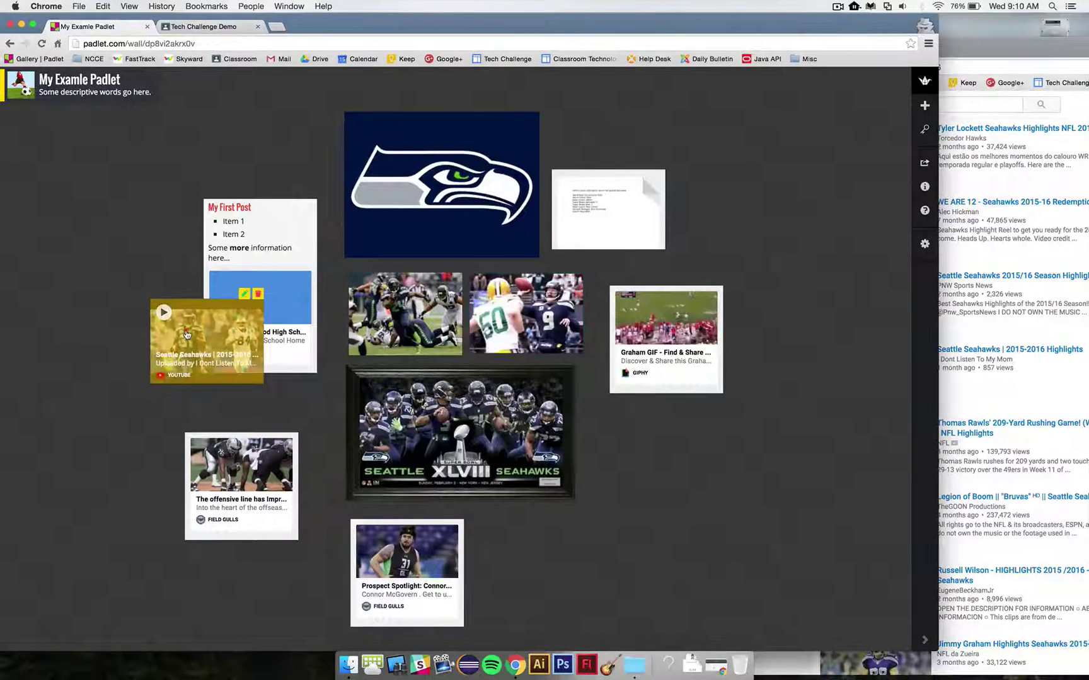
left_click_drag(184, 330, 631, 455)
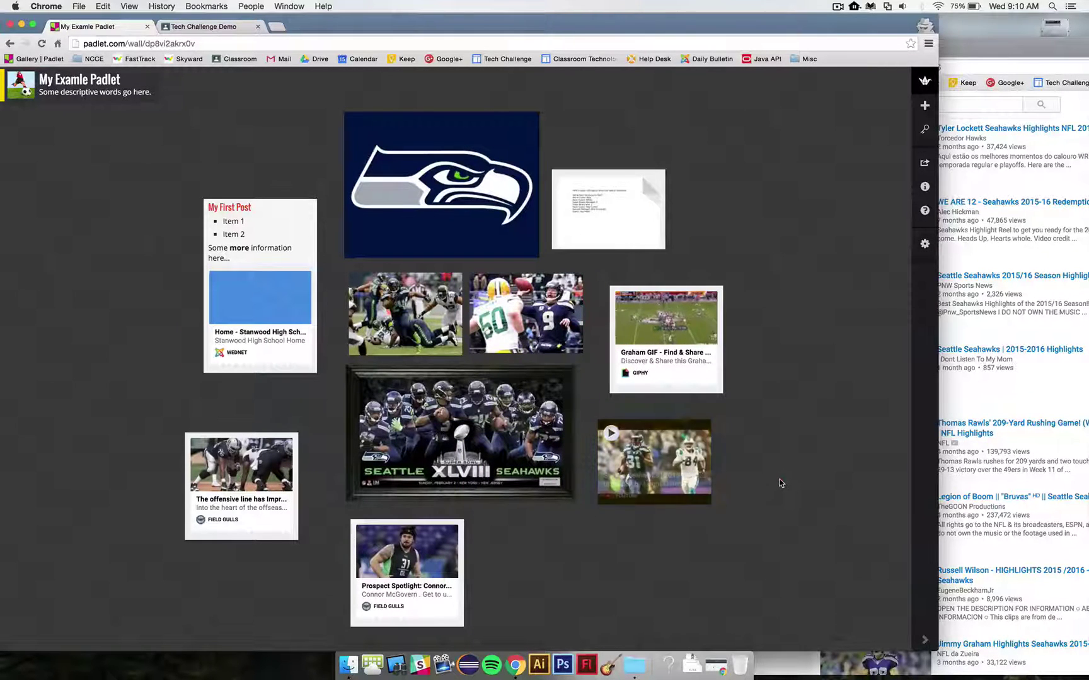
left_click(671, 469)
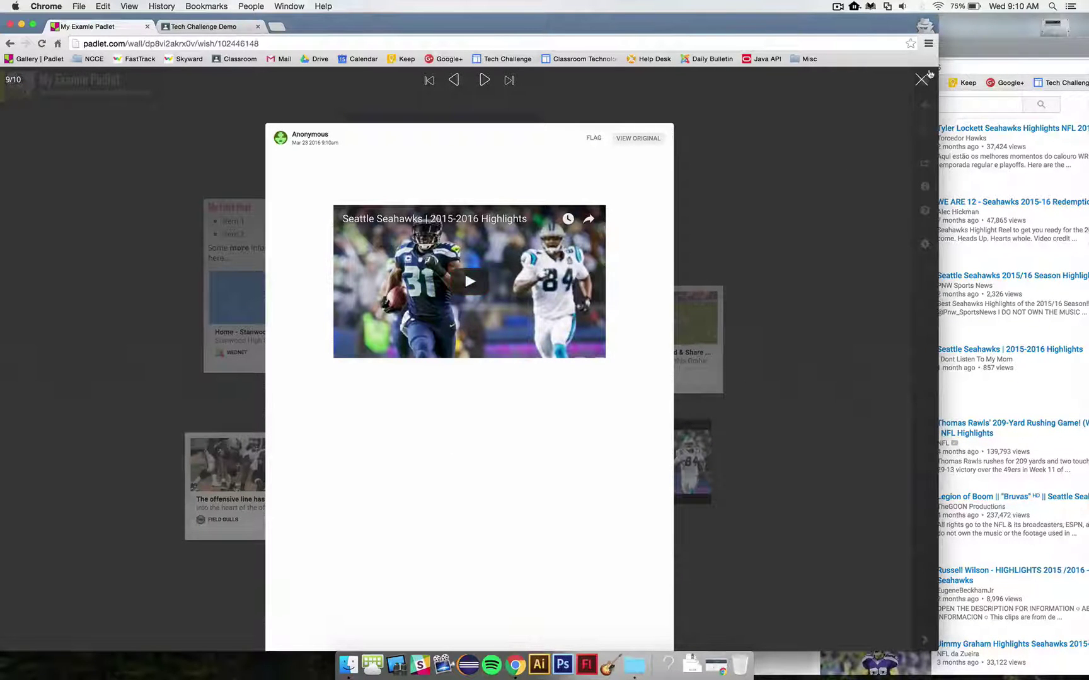
left_click(921, 79)
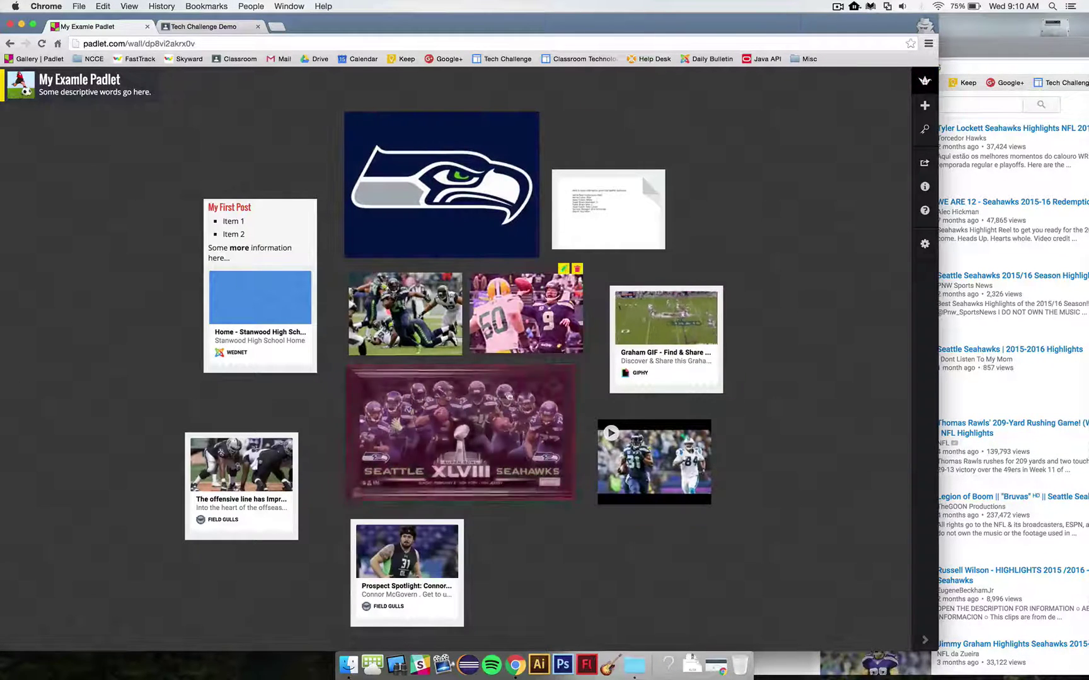
left_click(287, 258)
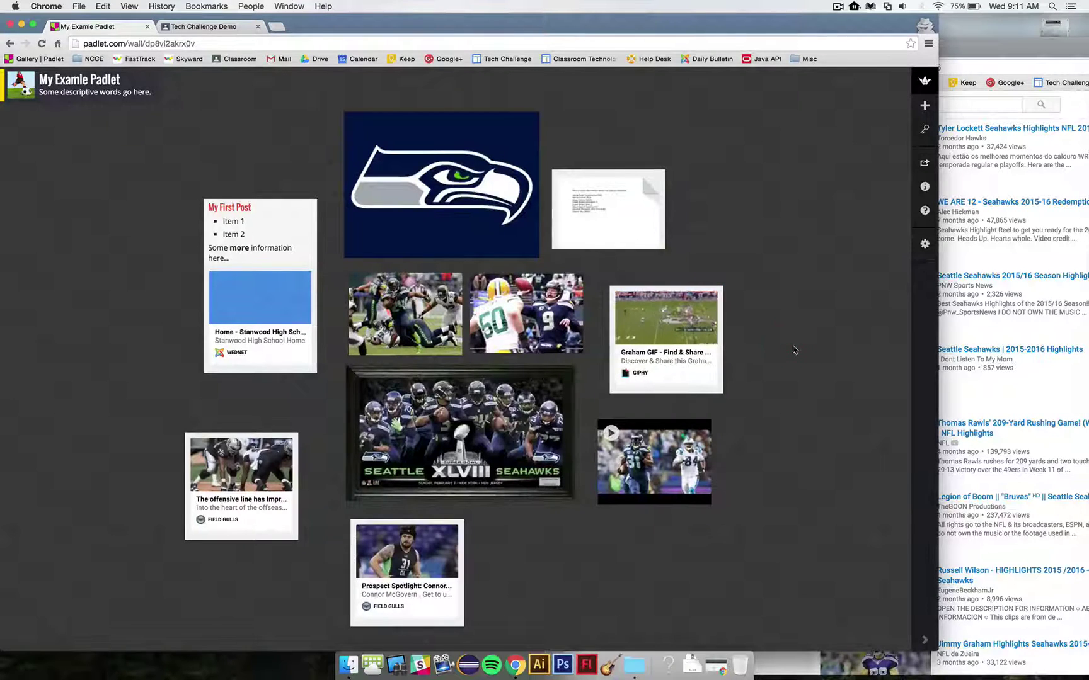
Step: Close the YouTube window and stretch the Padlet window across the full screen
left_click(982, 49)
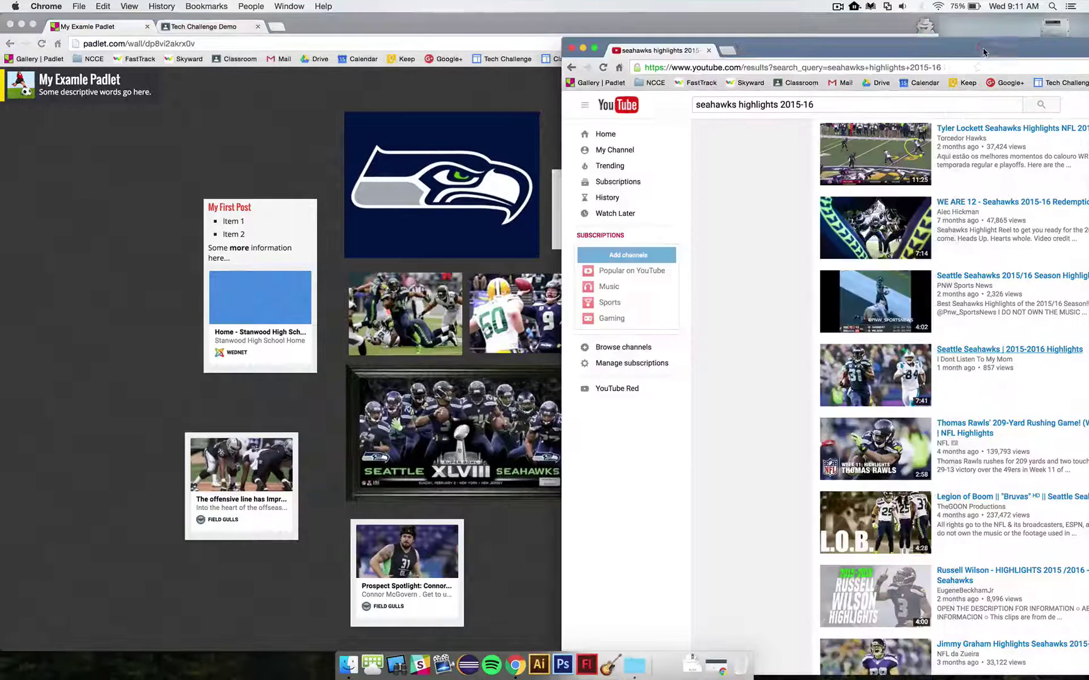
left_click(571, 48)
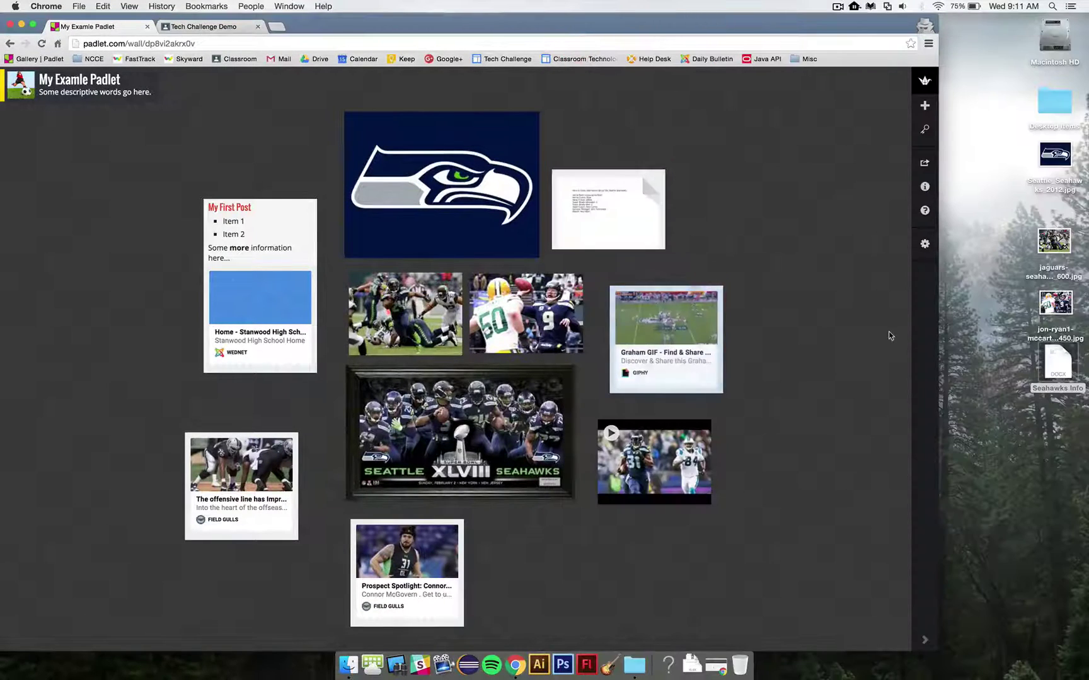
left_click_drag(937, 329, 1086, 341)
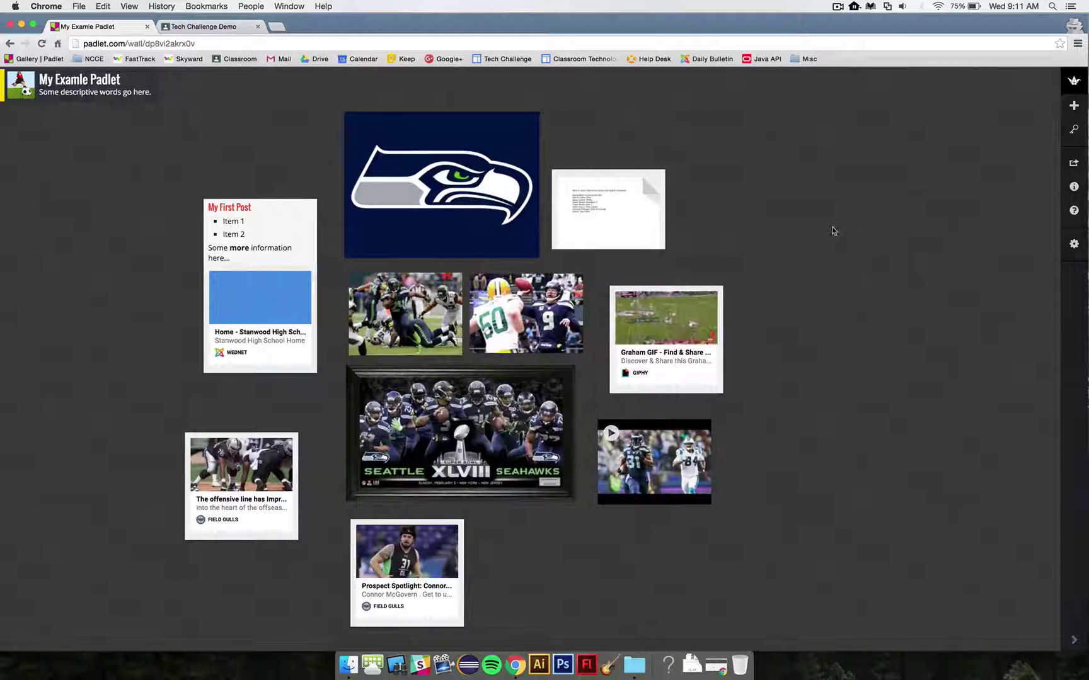
left_click(148, 44)
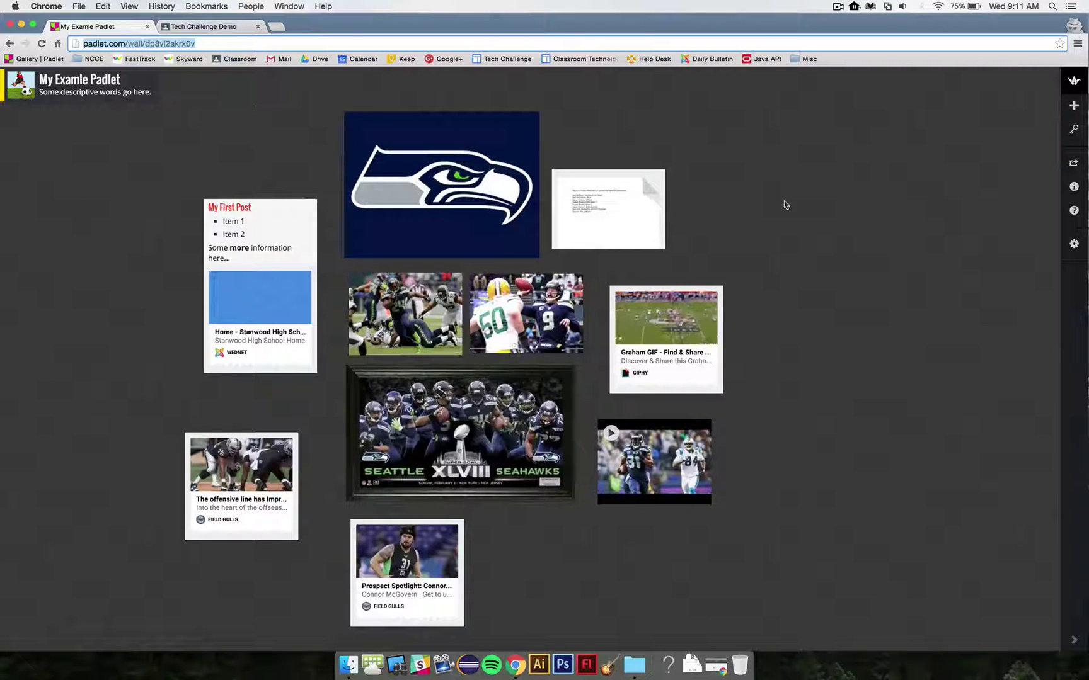
Step: In Privacy, try Can View for the hidden link, then set it back to Can Write
left_click(1073, 250)
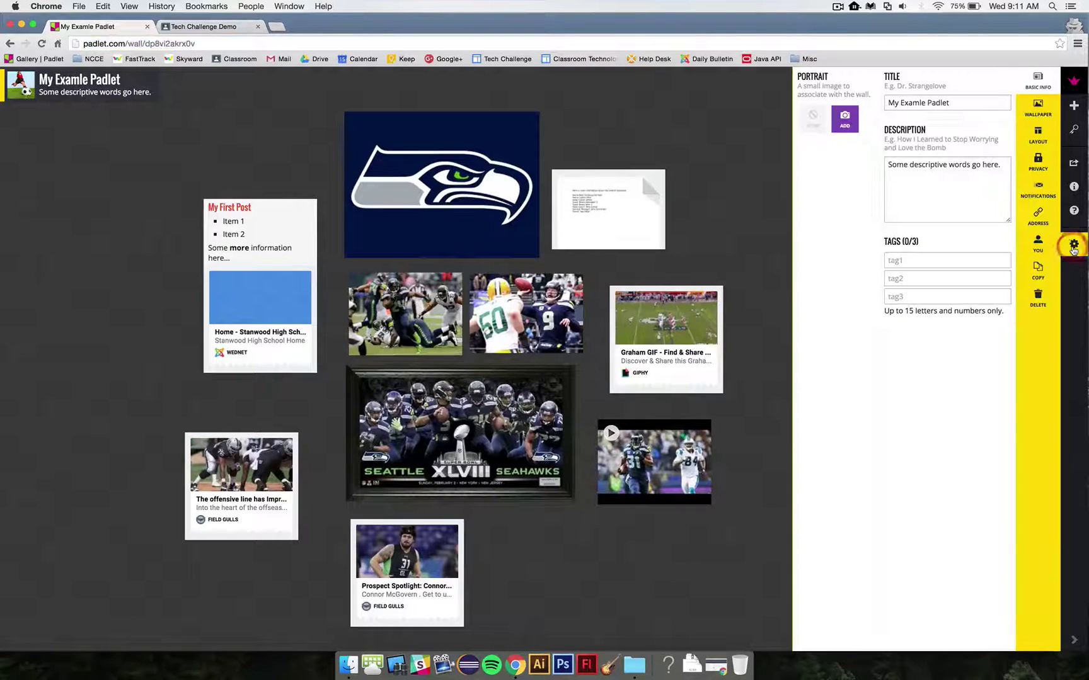
left_click(1040, 169)
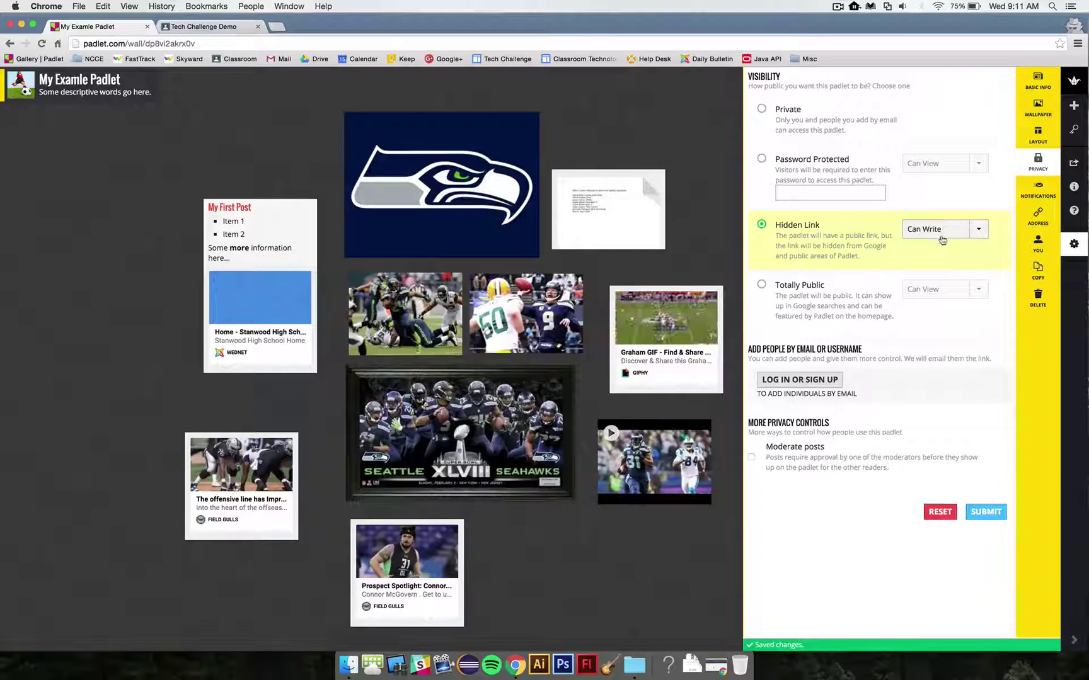
left_click(951, 231)
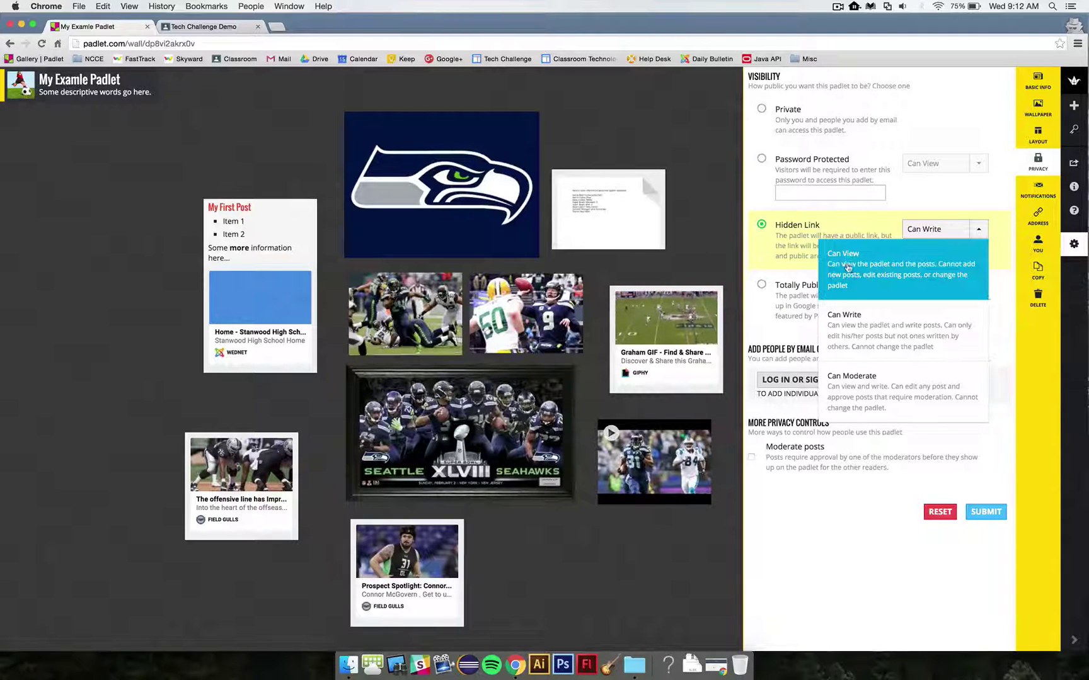
left_click(852, 266)
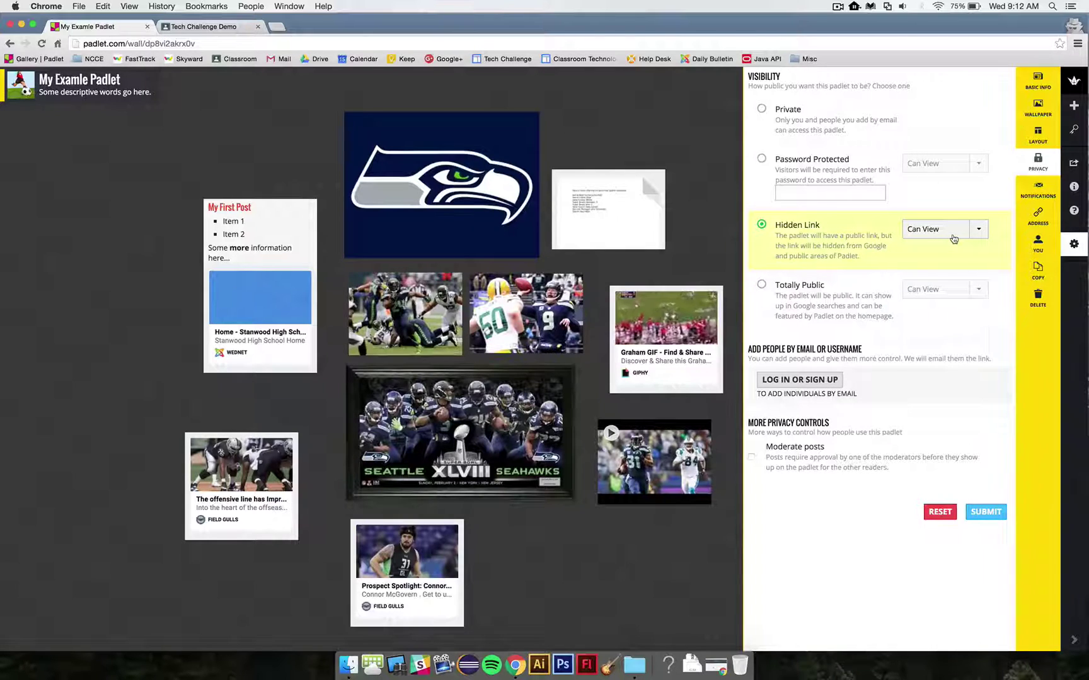
left_click(953, 238)
left_click(881, 337)
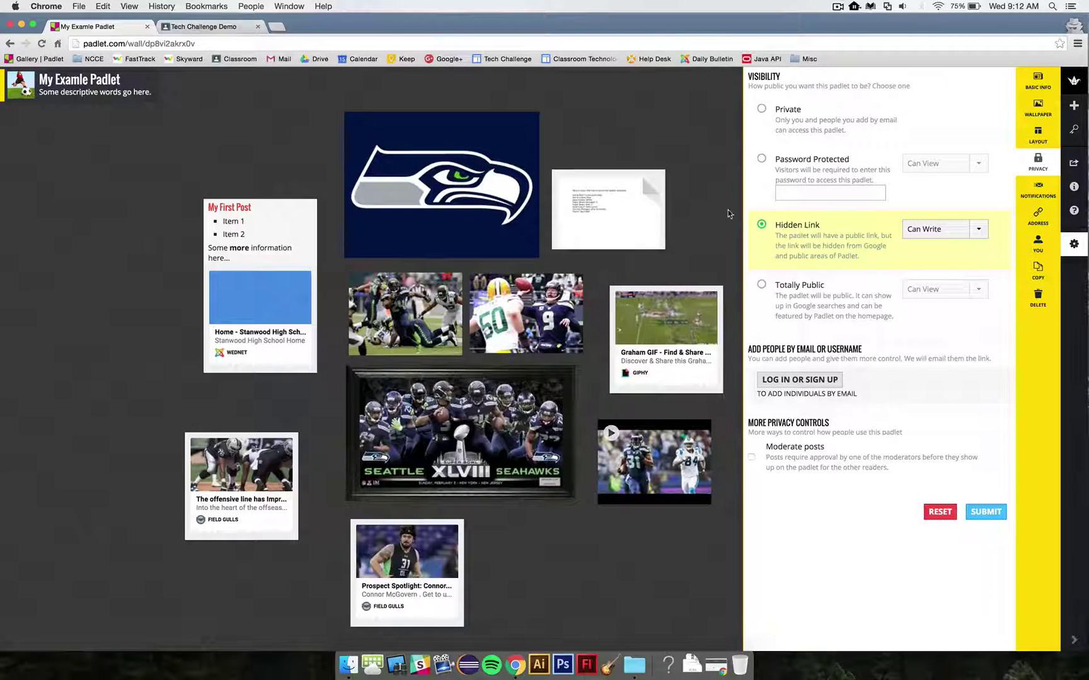
left_click(707, 214)
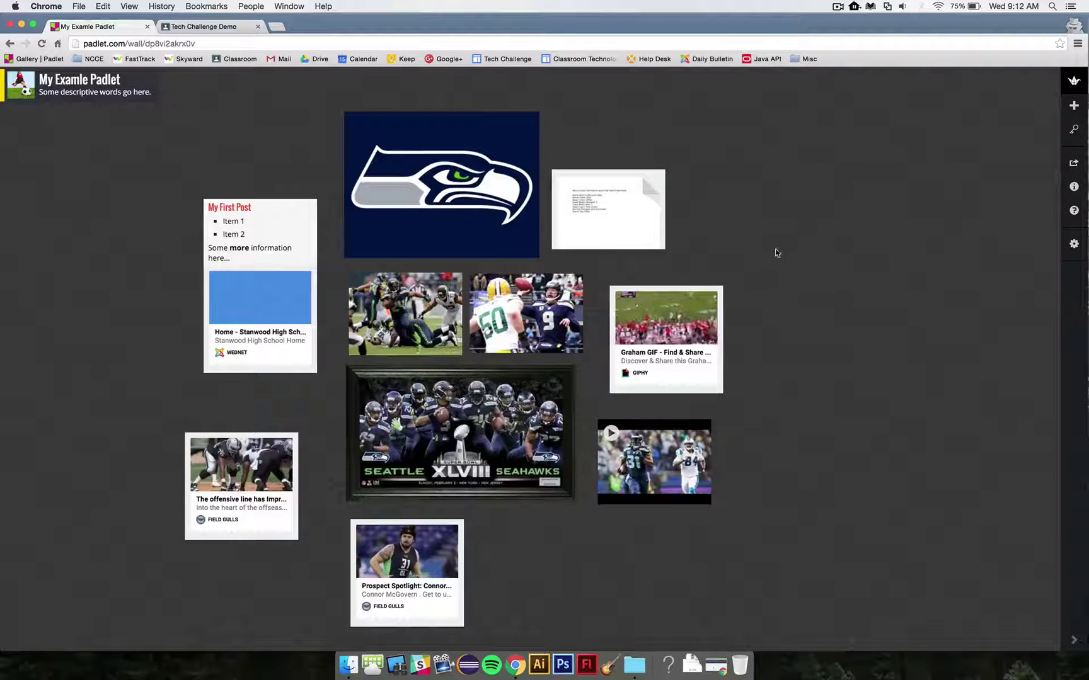
Step: Add the copied padlet URL as a link on the Tech Challenge #4 - Padlet assignment
left_click(124, 43)
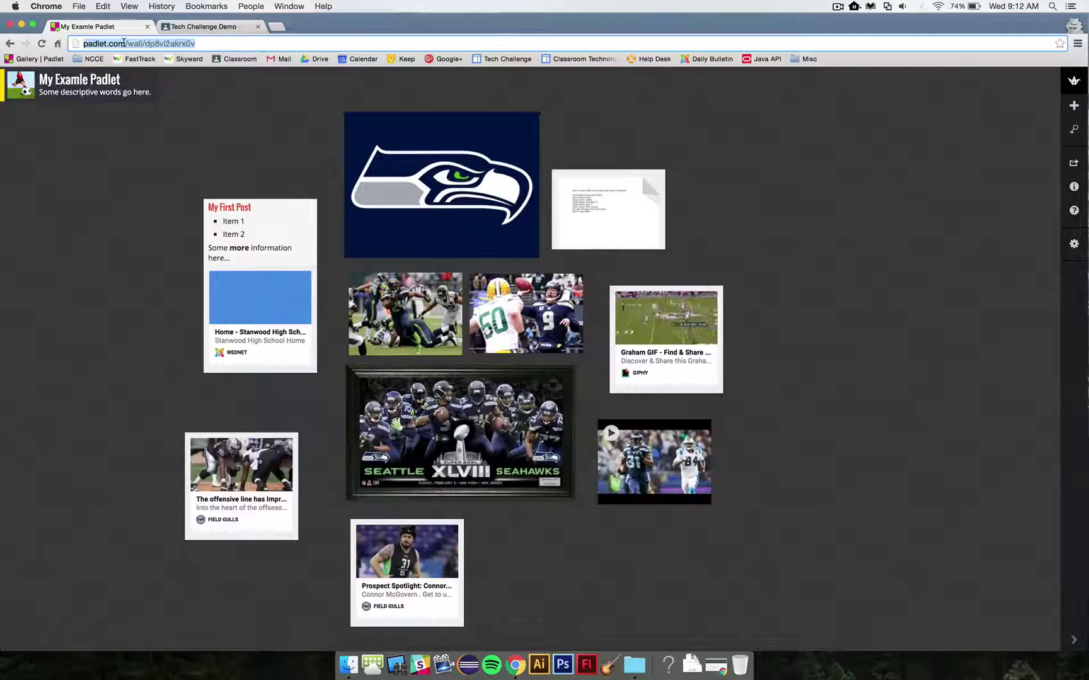
left_click(230, 28)
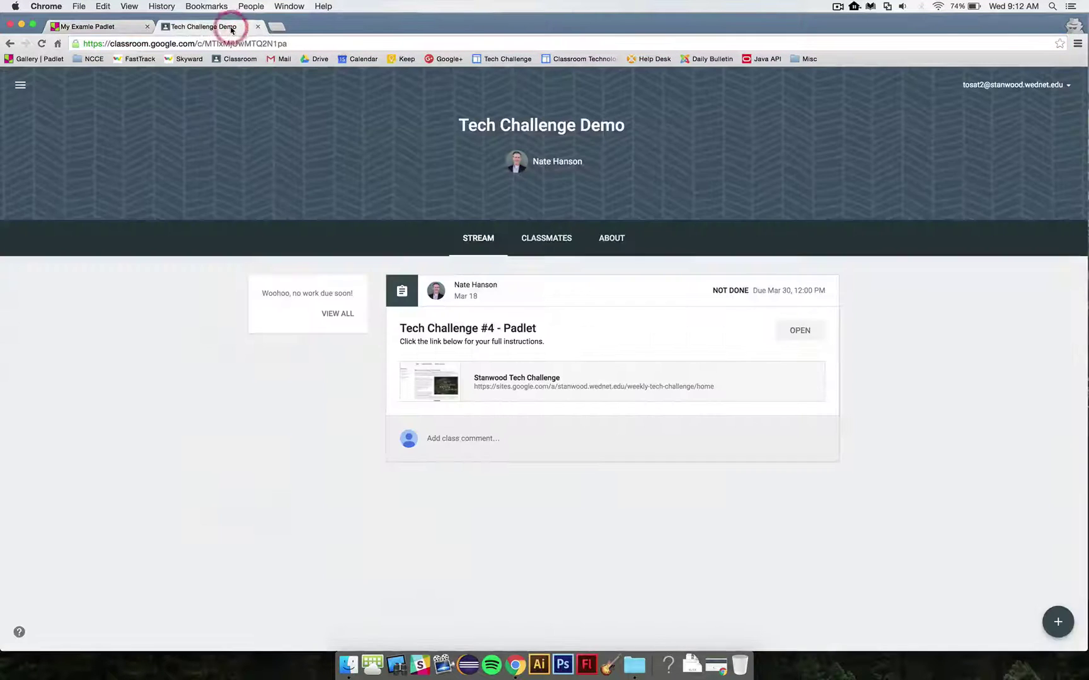
left_click(798, 331)
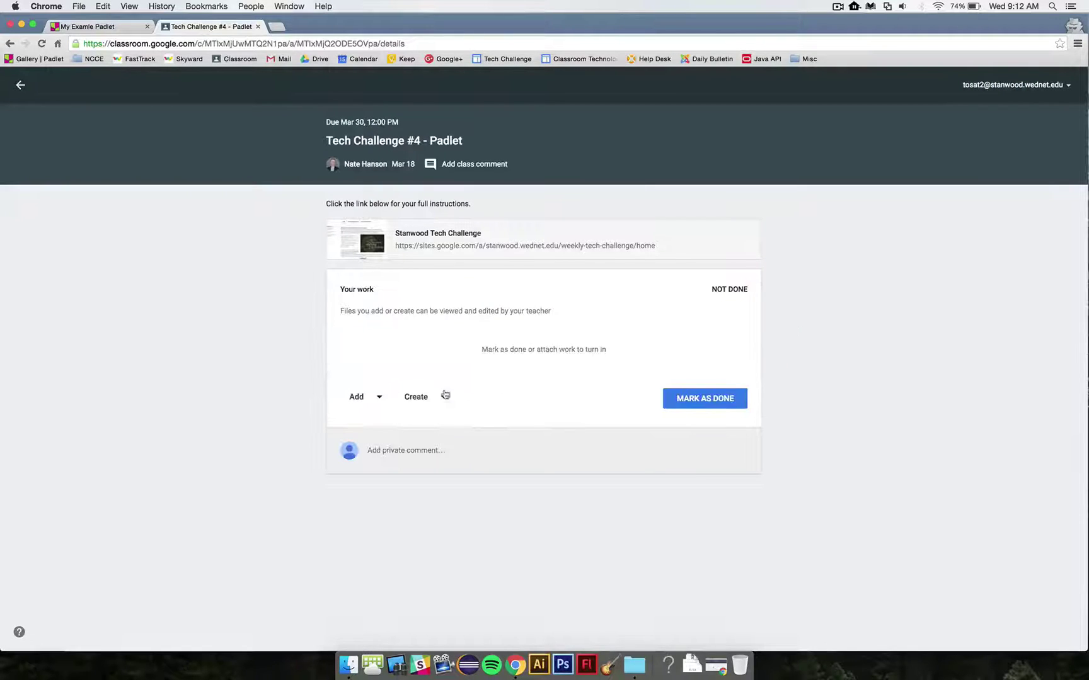
left_click(364, 402)
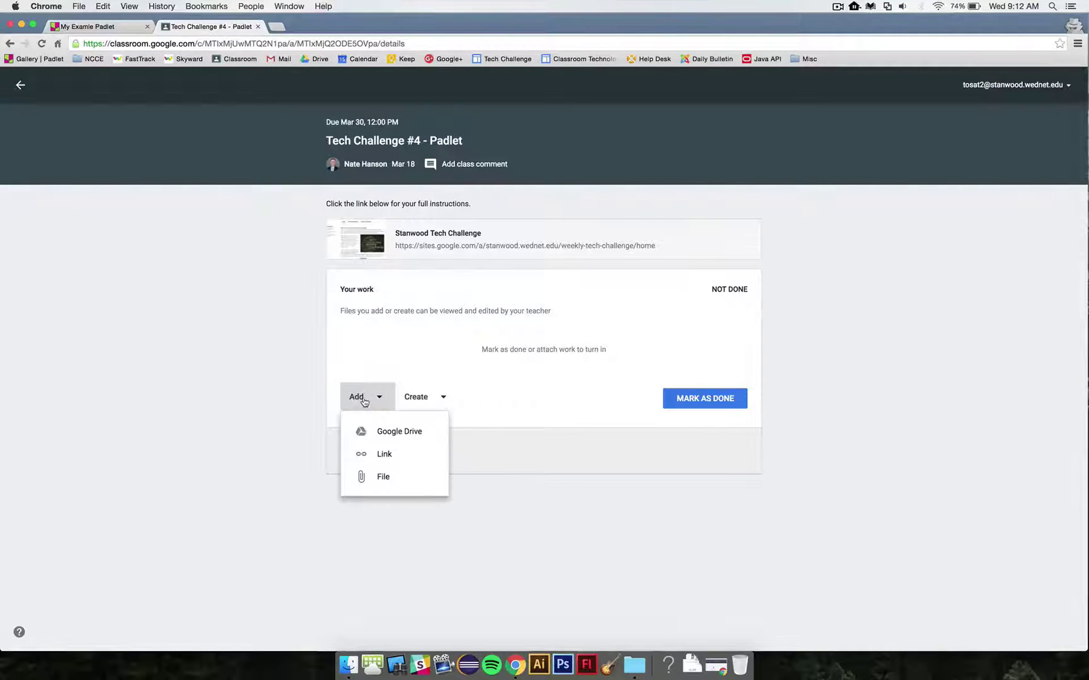
left_click(383, 455)
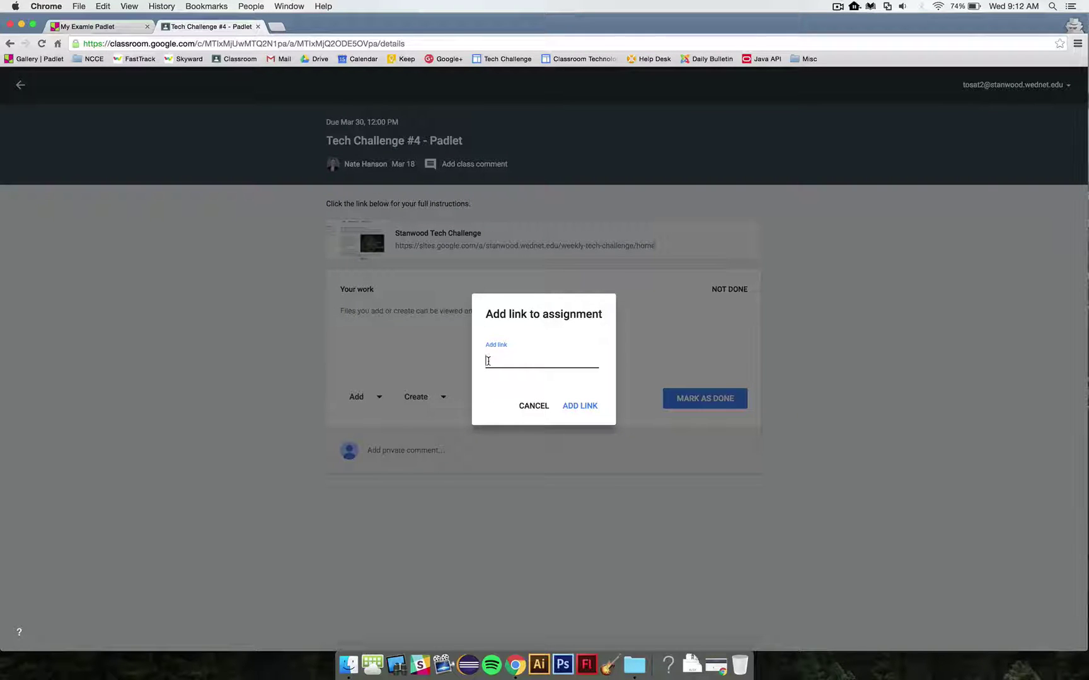
left_click(101, 26)
left_click(116, 44)
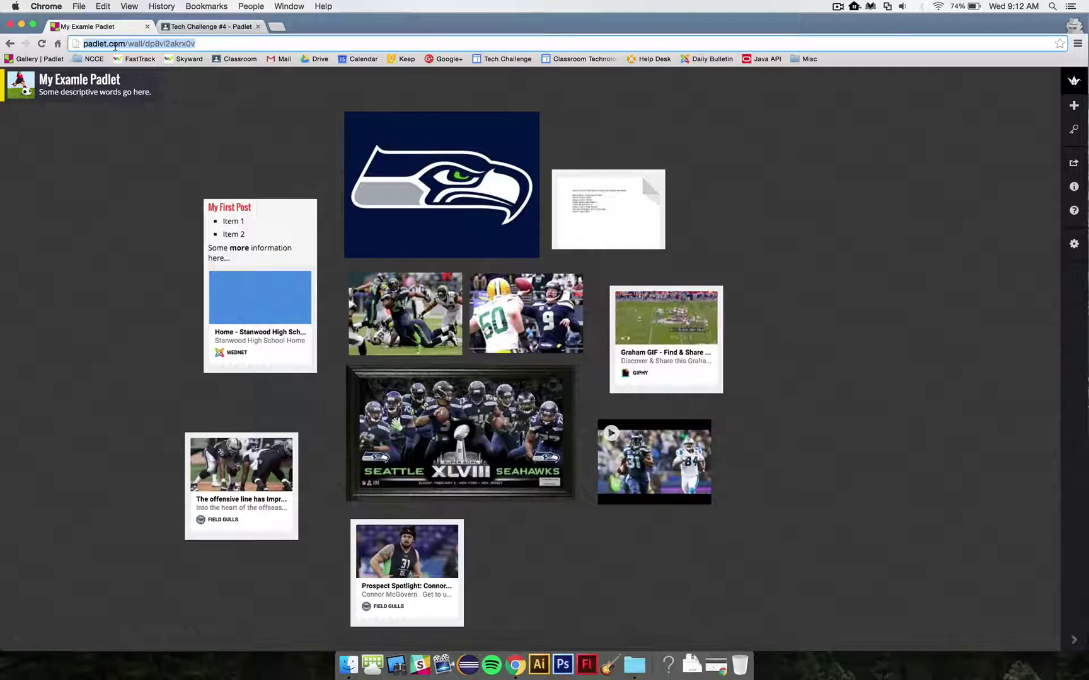
left_click(208, 27)
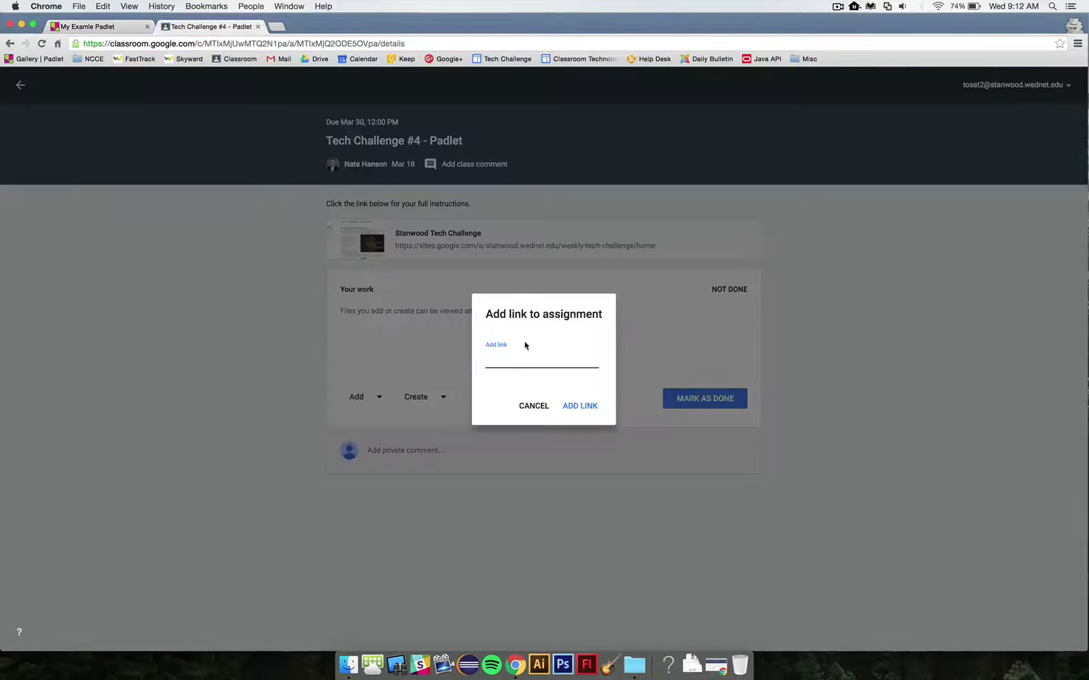
key("super+v")
left_click(591, 408)
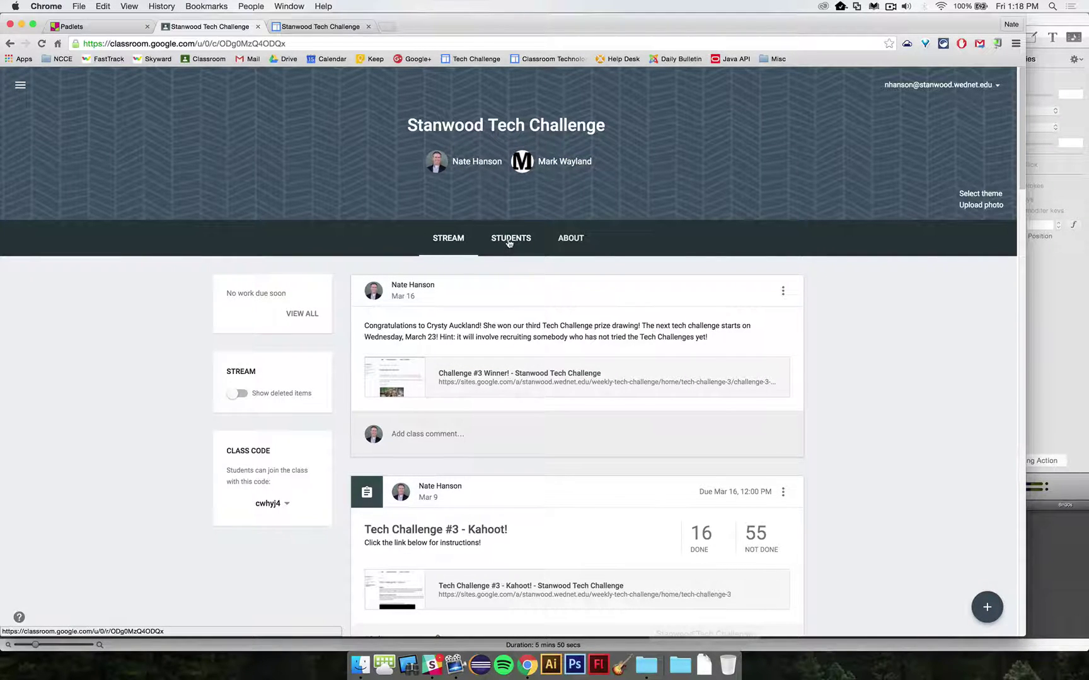
Step: Scroll through the class's STUDENTS list, then return to the My Examle Padlet tab
left_click(509, 240)
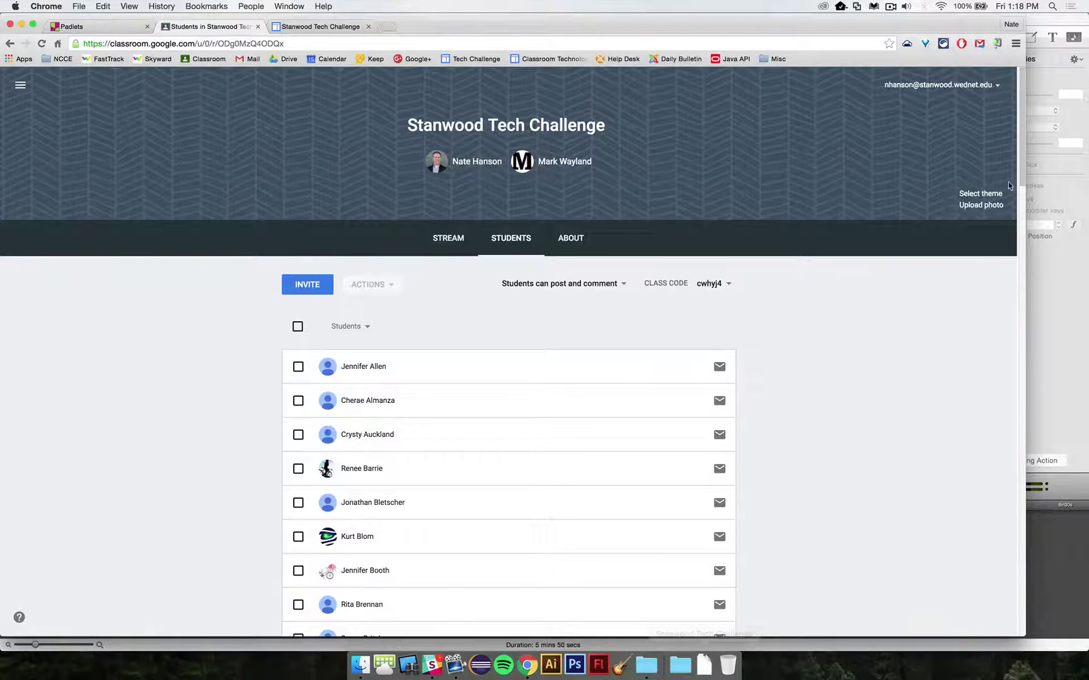
left_click_drag(1022, 184, 1001, 158)
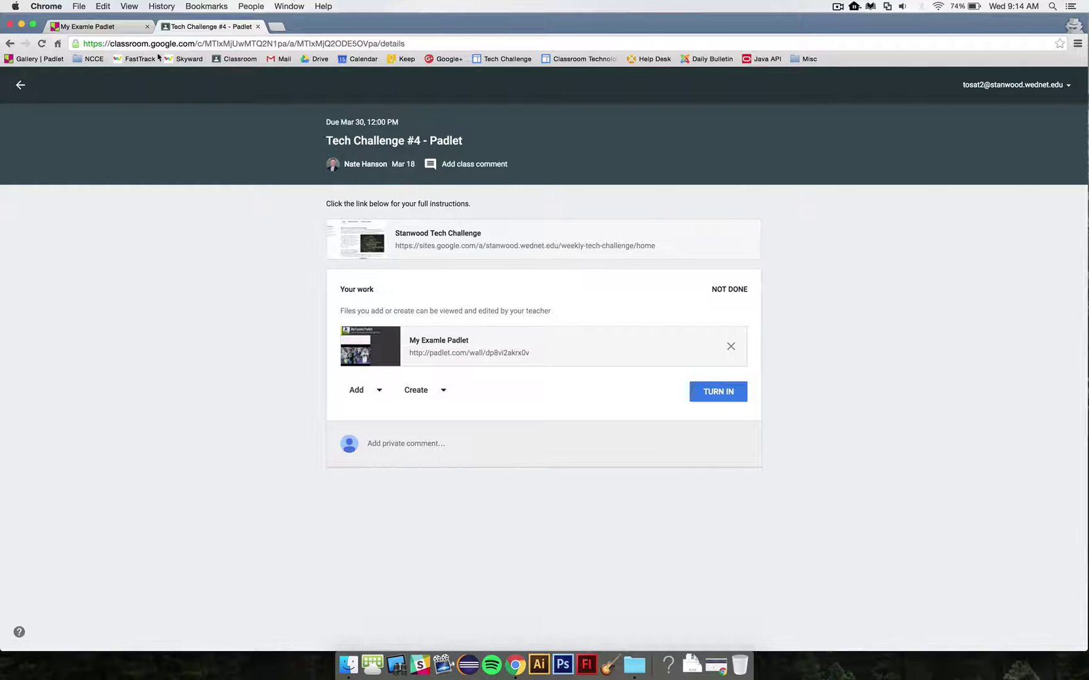
left_click(117, 29)
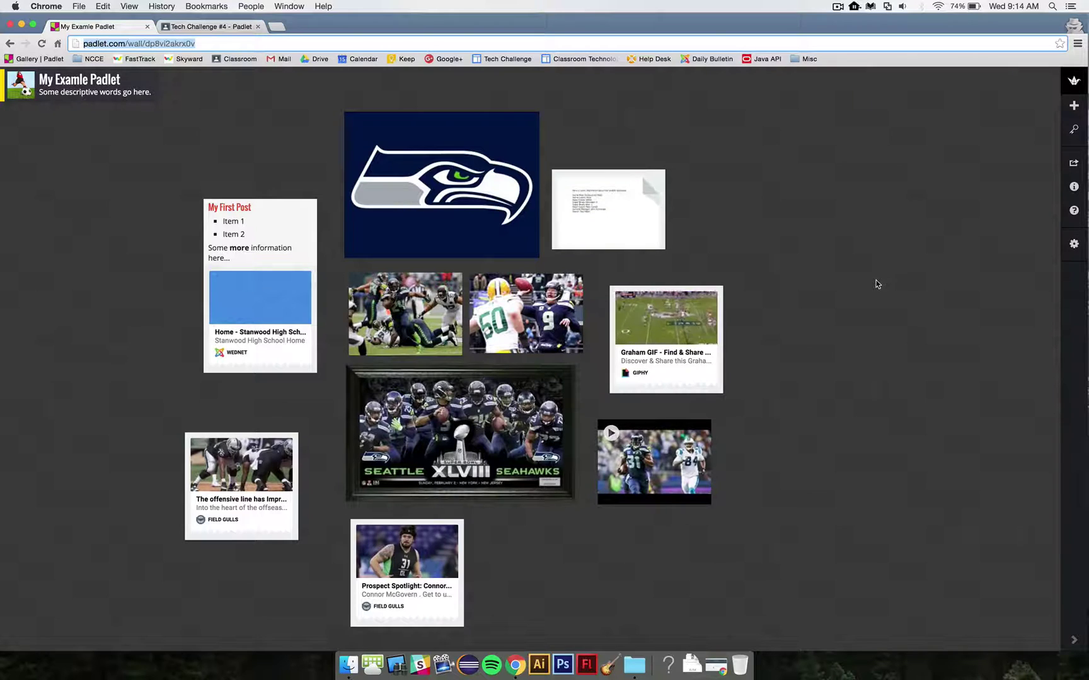
Step: Add a post titled with a person's name reading "I'm excited!" and move it beside the document post
double_click(834, 281)
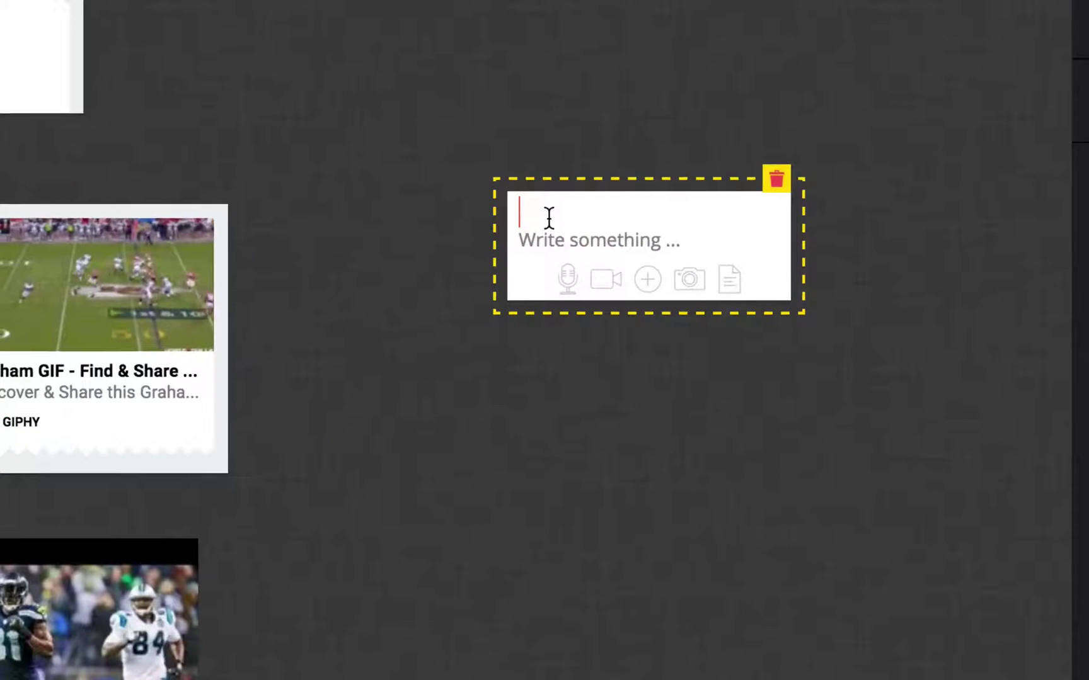
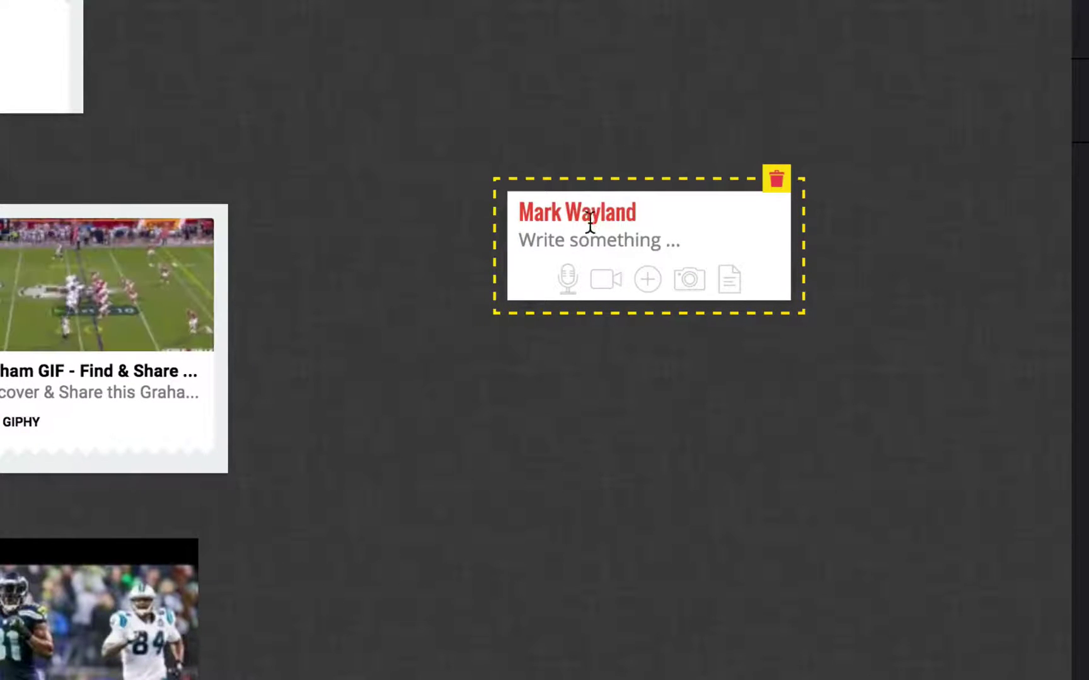
left_click(584, 237)
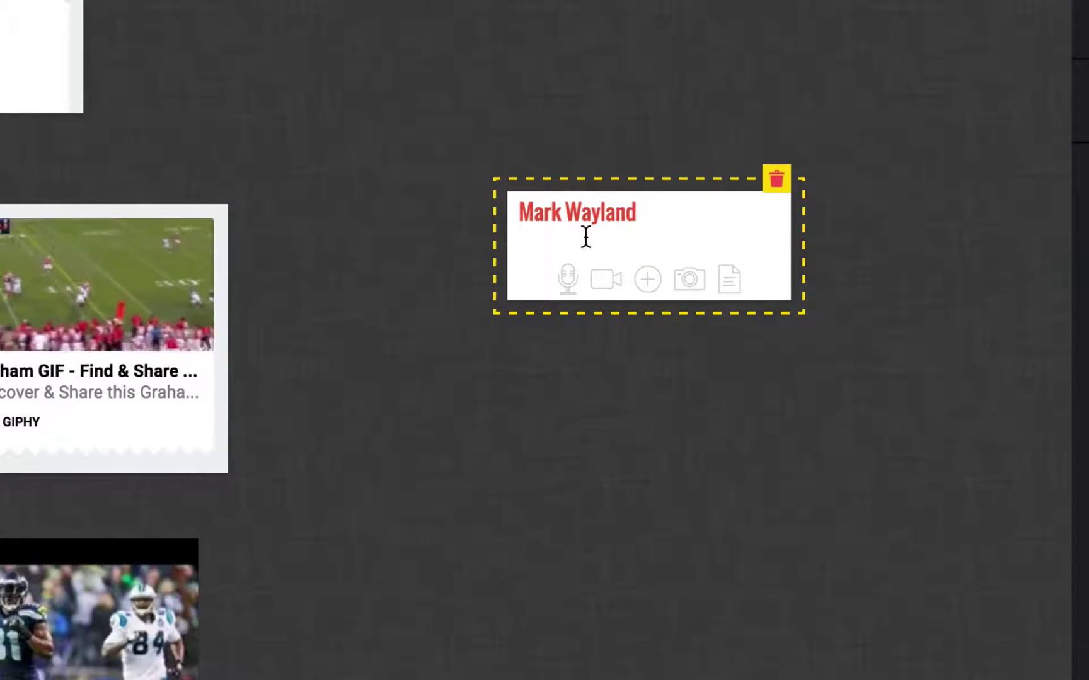
type("Im")
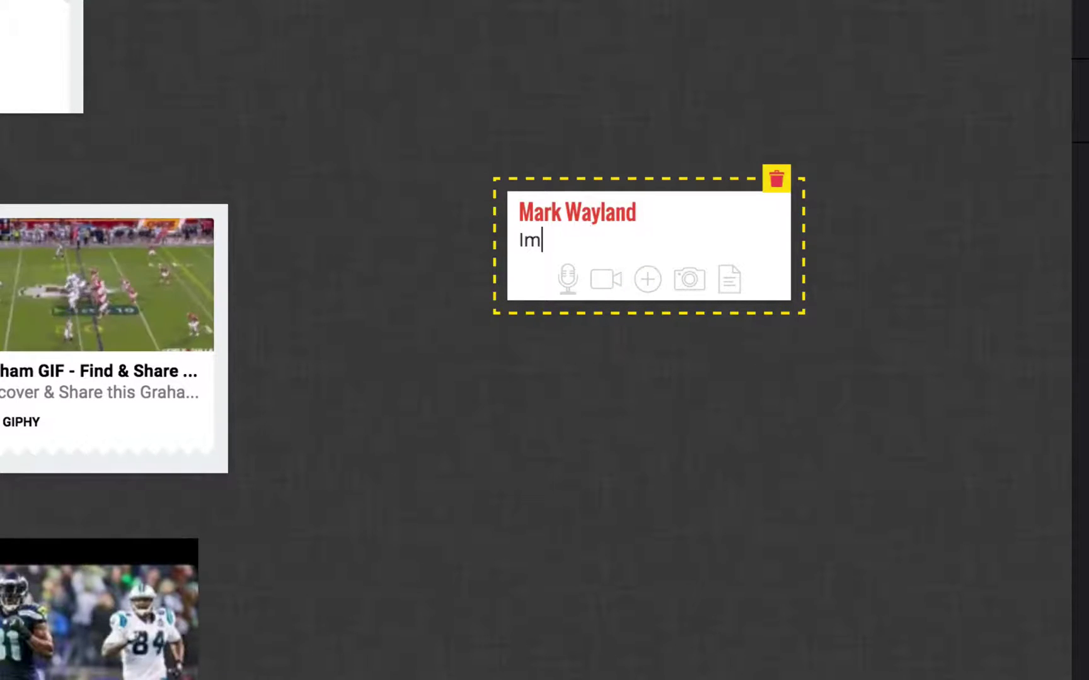
type(" excited!")
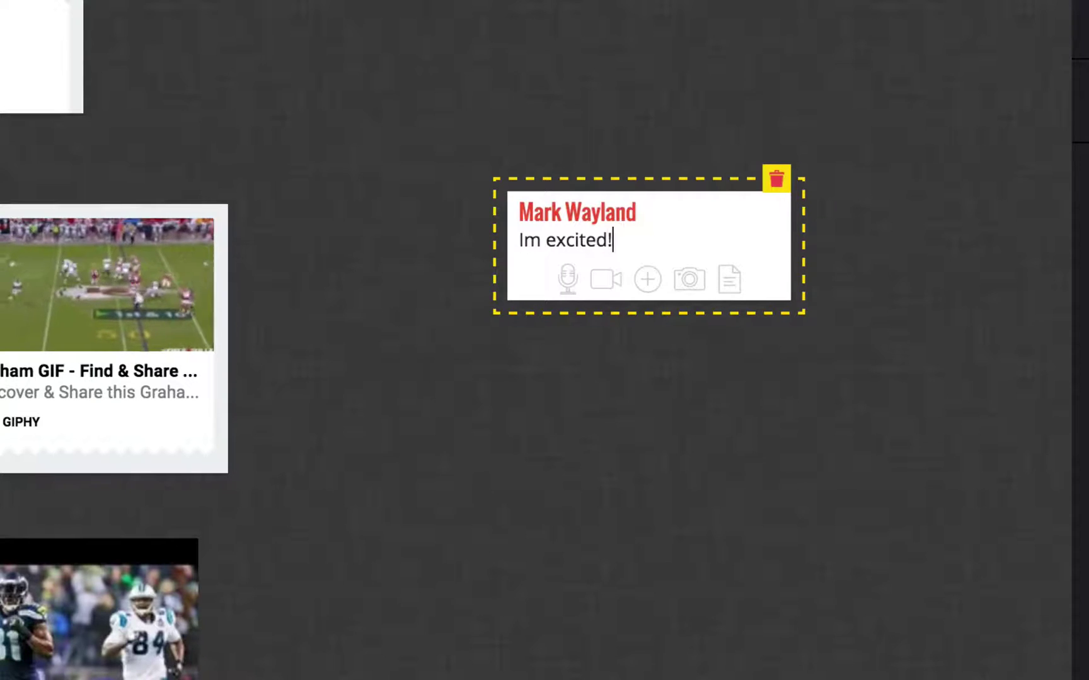
left_click(527, 240)
type("'")
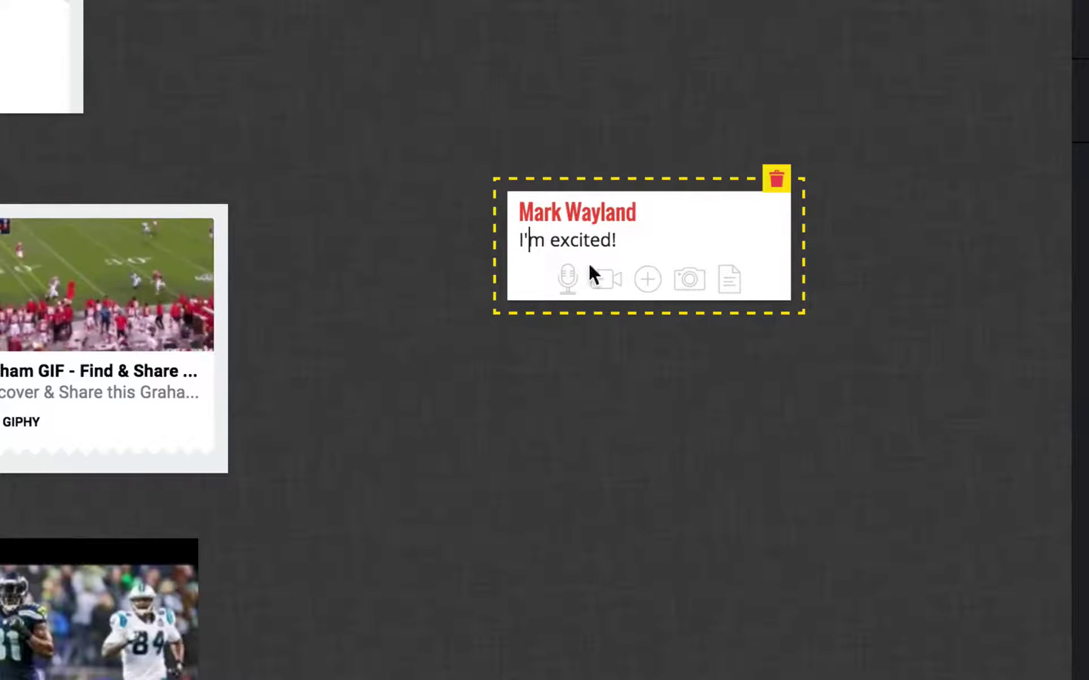
left_click(827, 483)
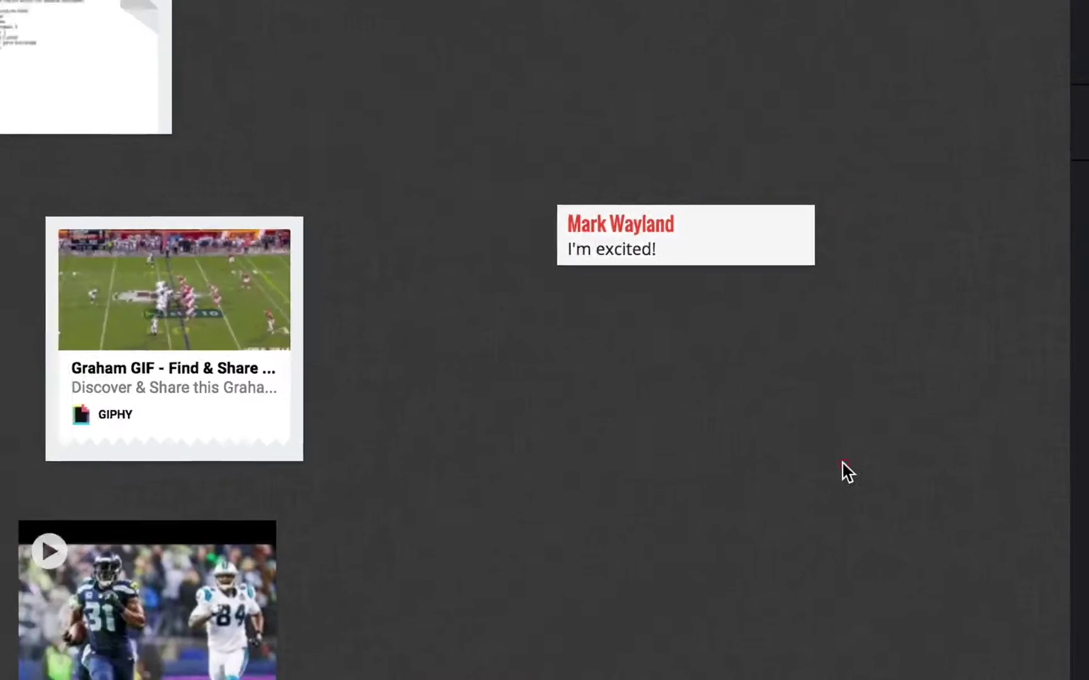
left_click_drag(754, 239, 452, 47)
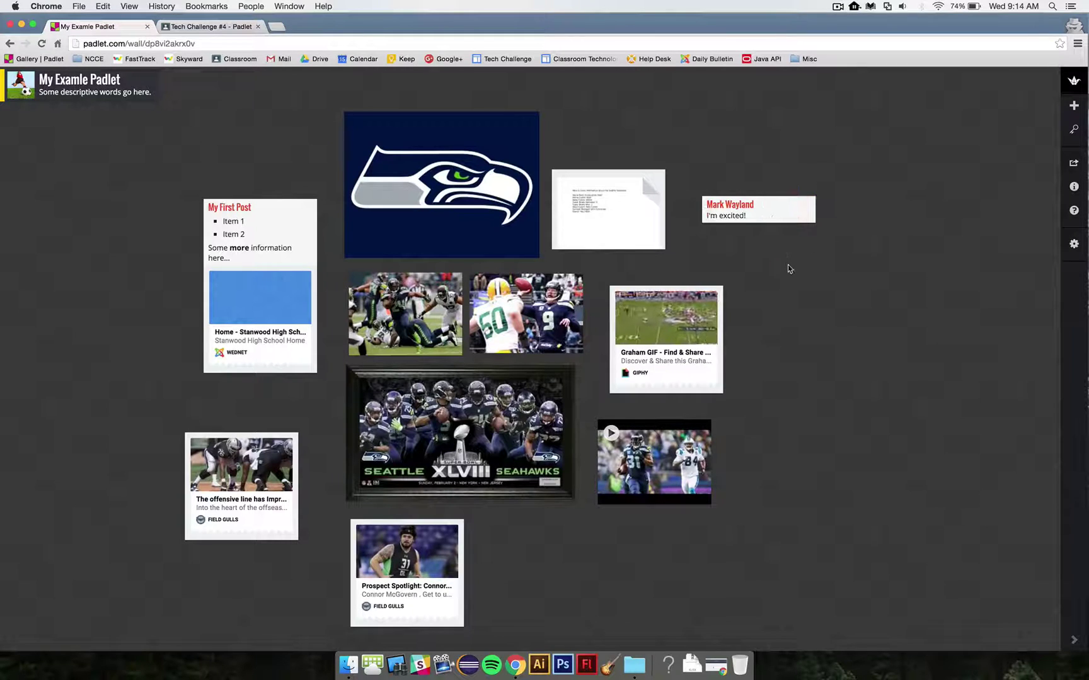
left_click(209, 27)
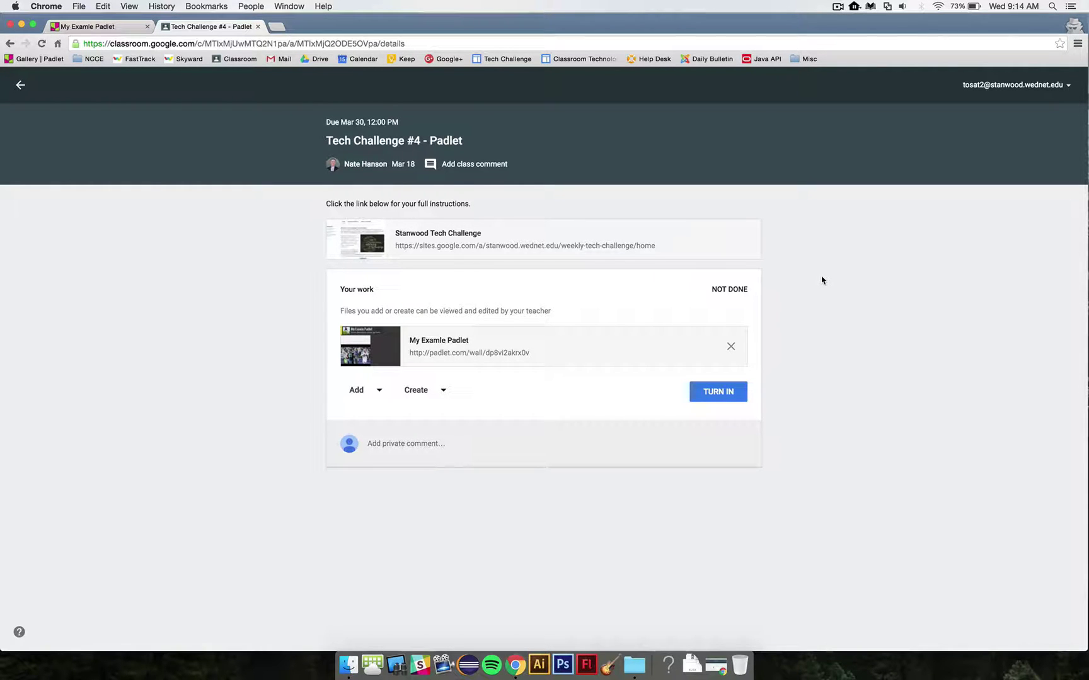
Step: Open the Stanwood Tech Challenge Google Site from the assignment and select its class code
left_click(788, 329)
left_click(438, 240)
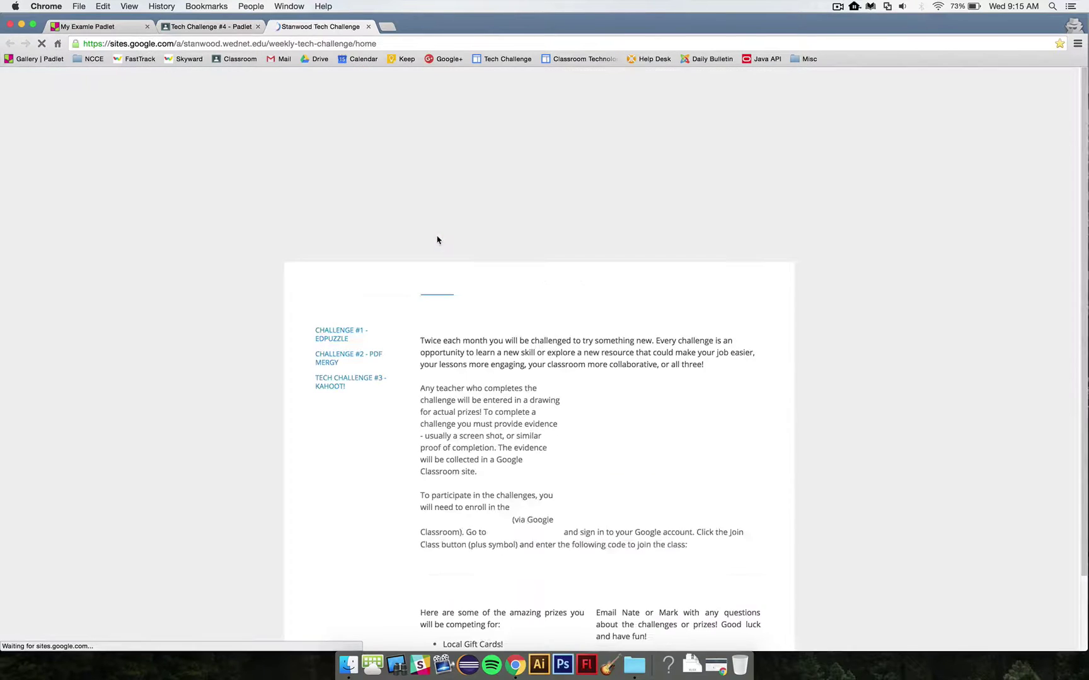
scroll(439, 289, "down", 3)
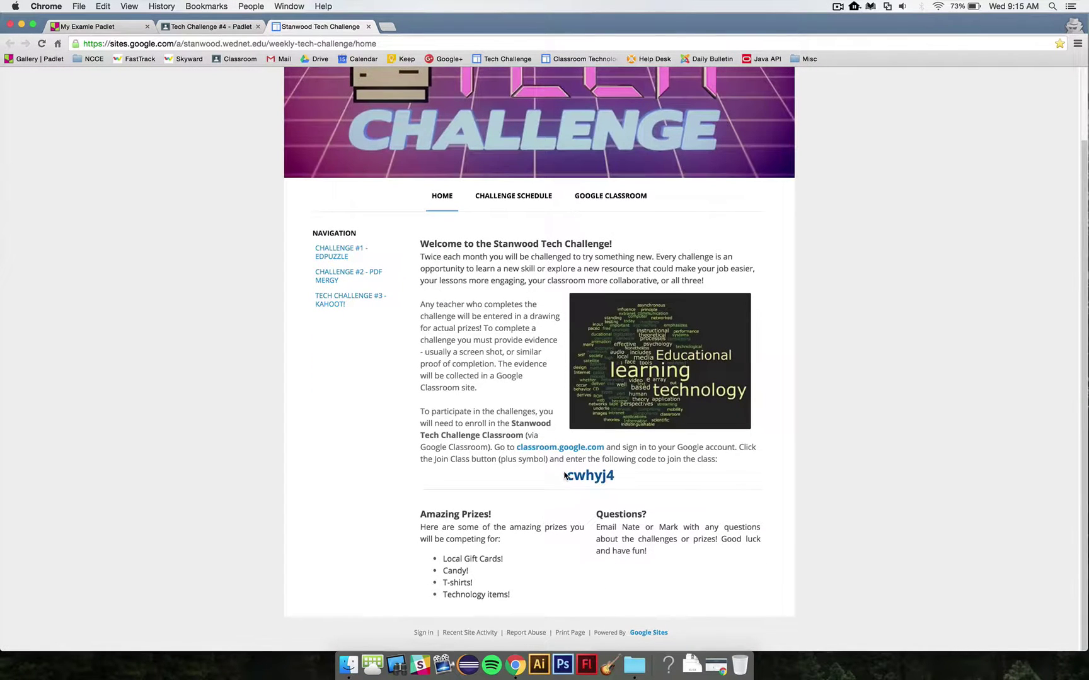
left_click_drag(565, 475, 617, 478)
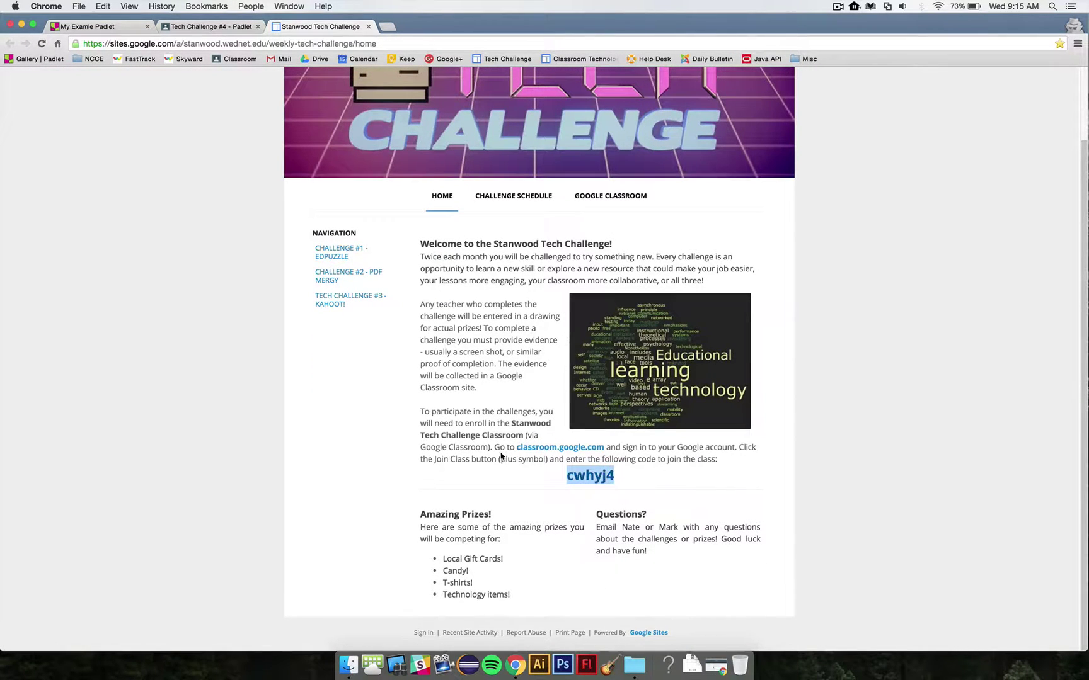
left_click(112, 26)
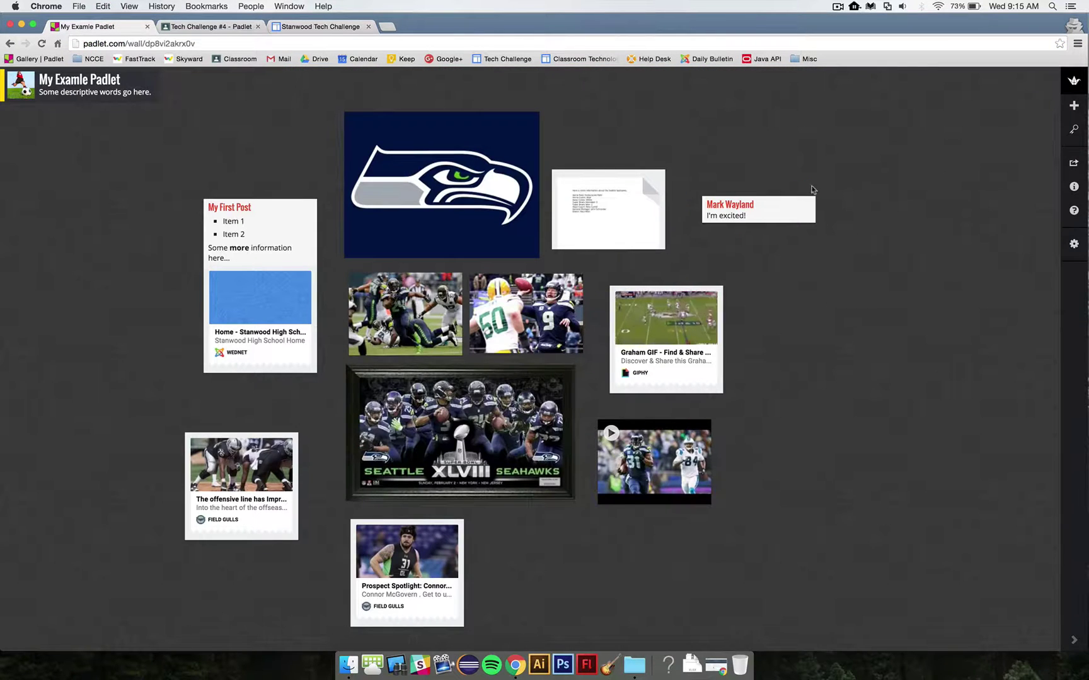
Step: Select the Padlet wall's URL and return to the Tech Challenge #4 - Padlet assignment
mouse_move(755, 220)
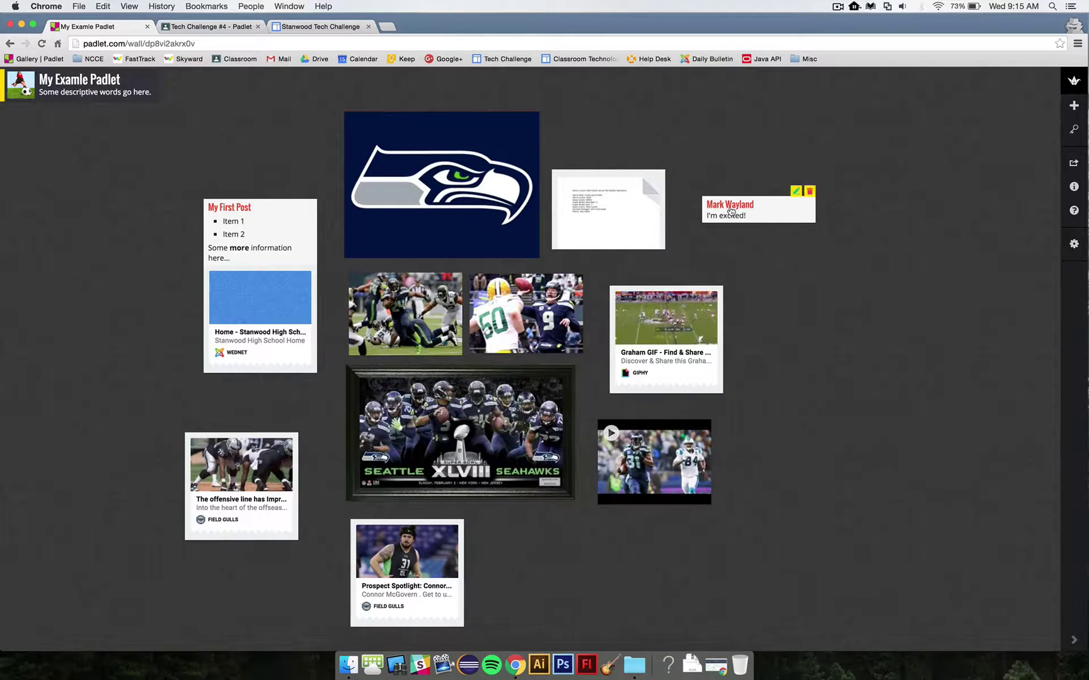
left_click(184, 44)
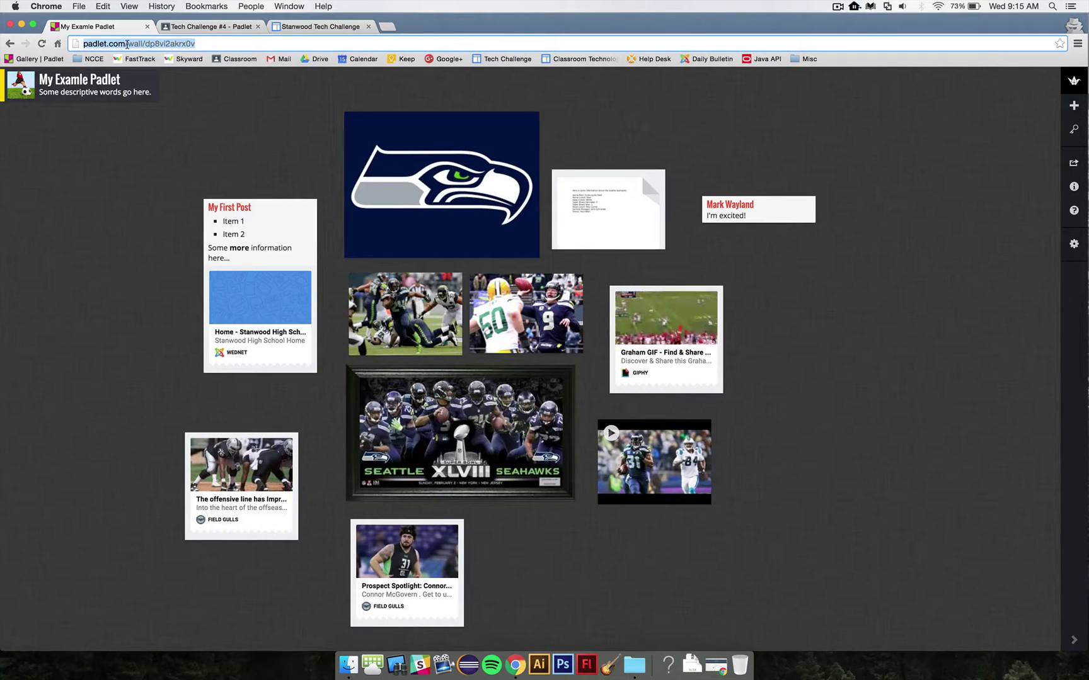
left_click(204, 29)
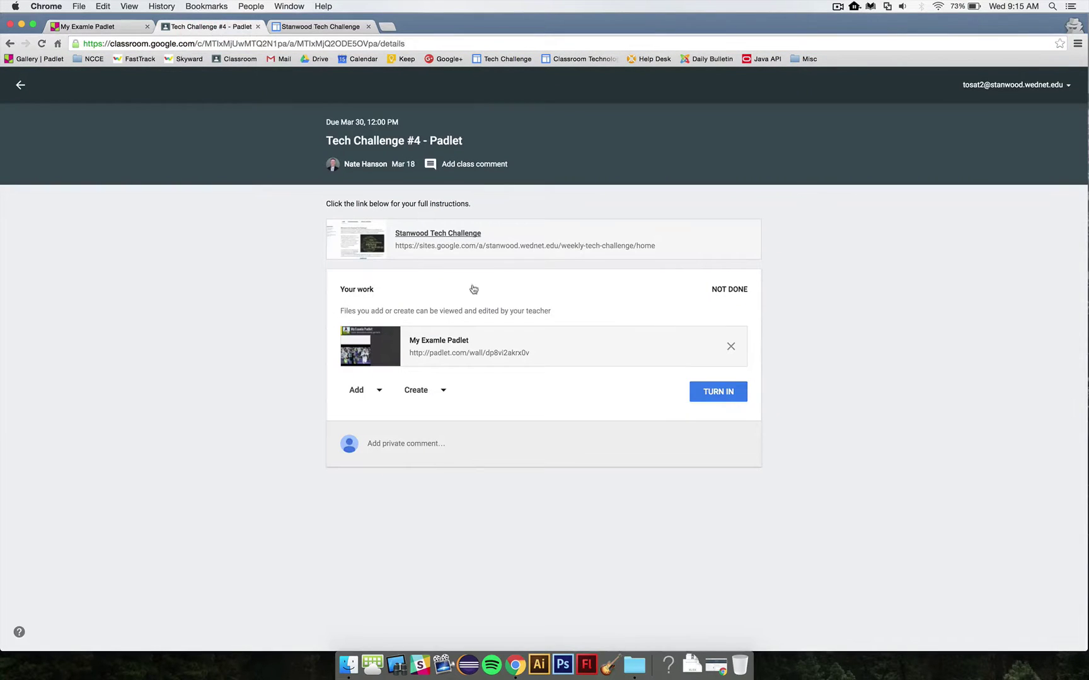